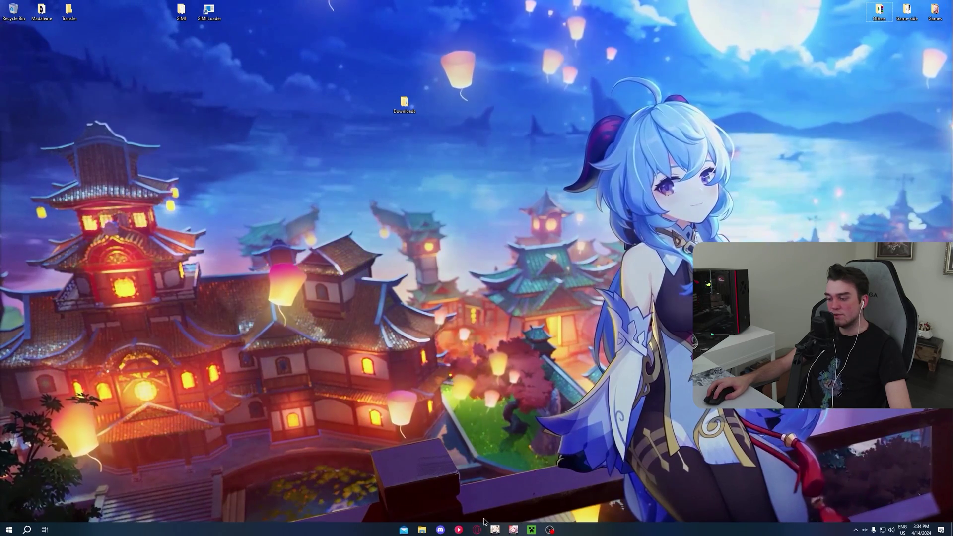
- Search 'sr model importer' and download 3dmigoto.SRMI.for.playing.mods.zip from the SR-Model-Importer V1.1 release
{"action": "left_click", "coordinate": [465, 525]}
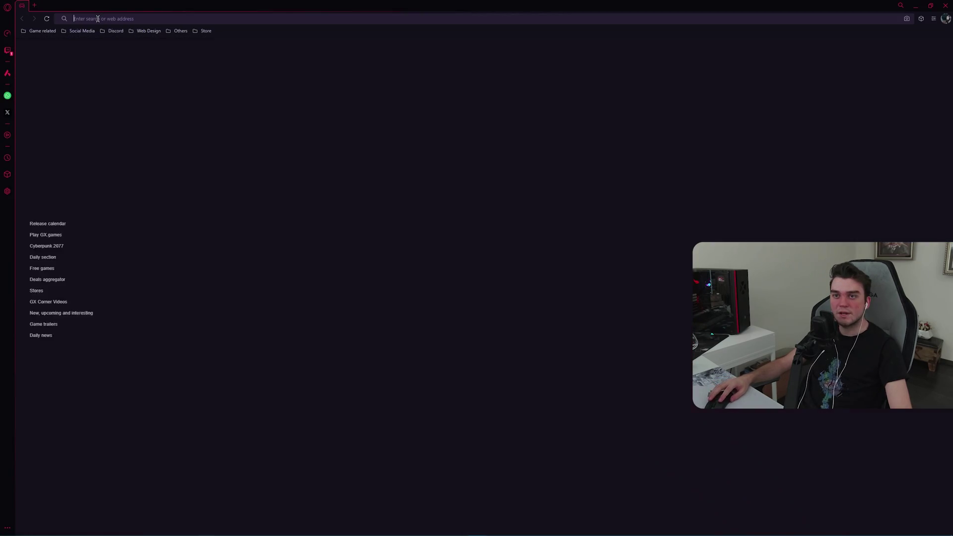
{"action": "type", "text": "sr model importer"}
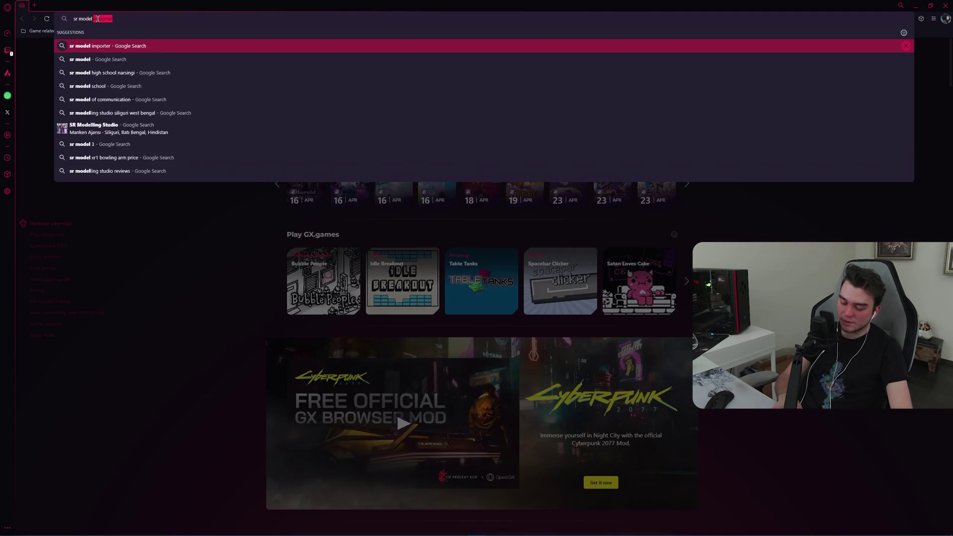
{"action": "key", "text": "Return"}
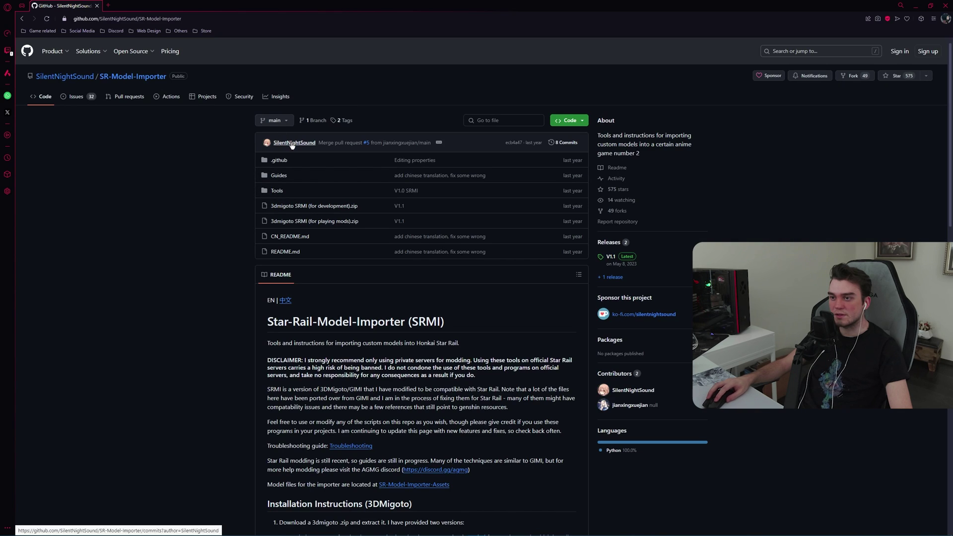
{"action": "mouse_move", "coordinate": [311, 147]}
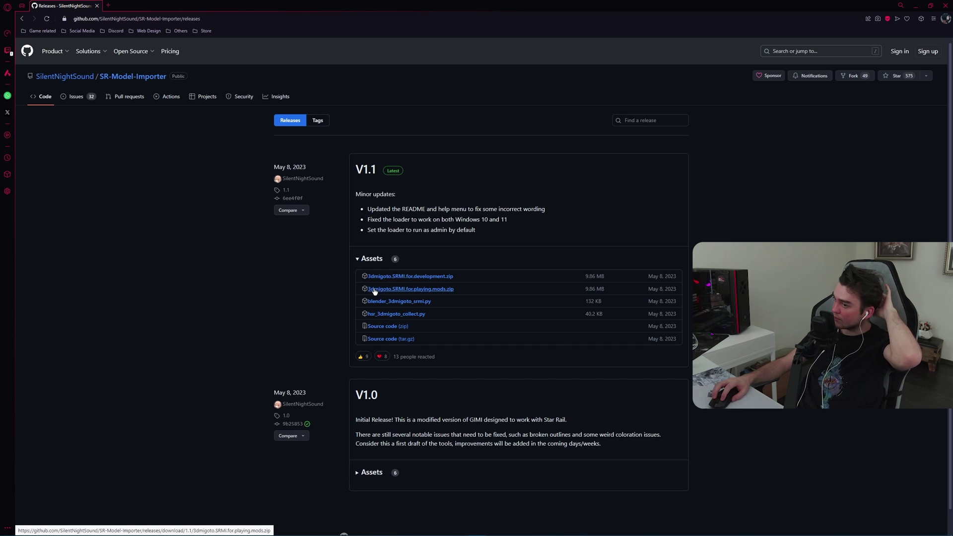
{"action": "left_click", "coordinate": [449, 290]}
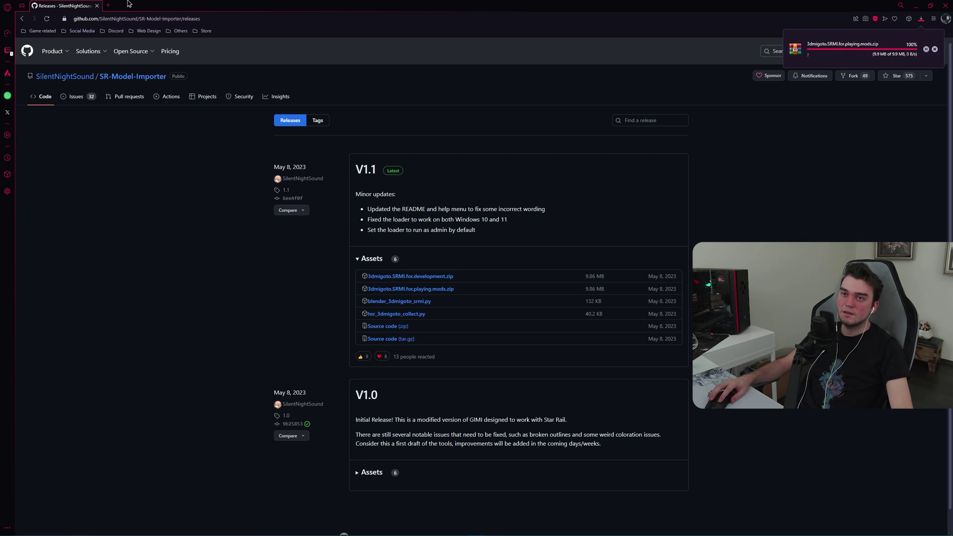
- In a new tab, search the web for 'Gamebanana' and open the GameBanana website
{"action": "left_click", "coordinate": [109, 6]}
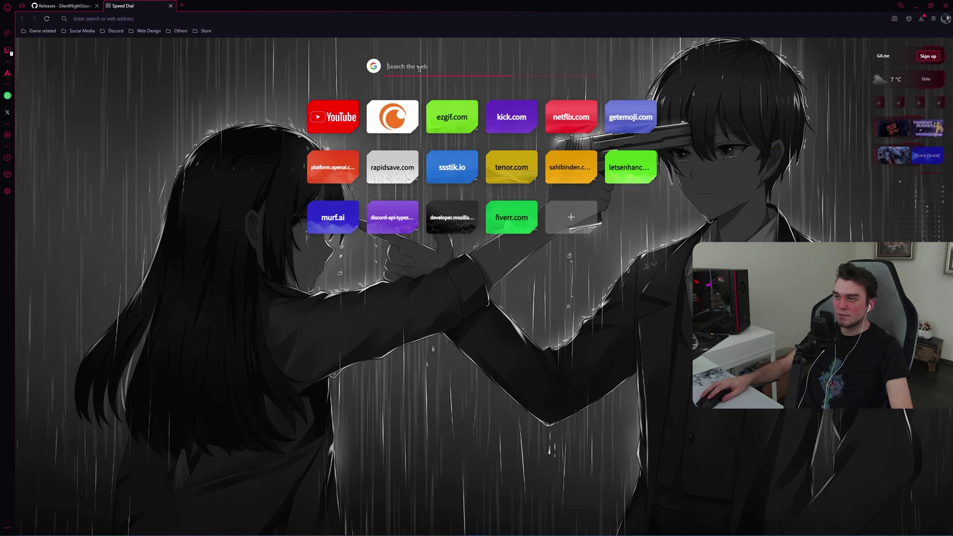
{"action": "type", "text": "Gamebana"}
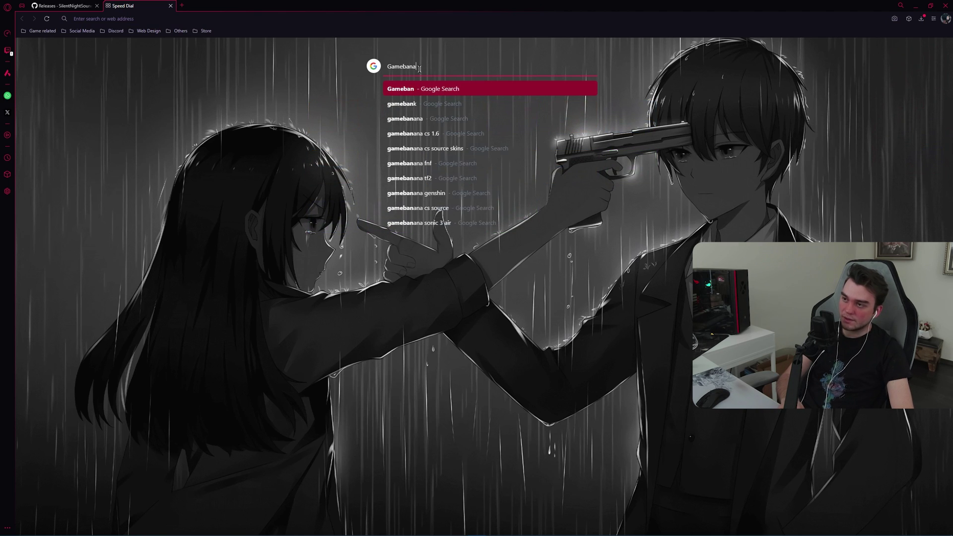
{"action": "type", "text": "na"}
{"action": "key", "text": "Return"}
{"action": "left_click", "coordinate": [138, 145]}
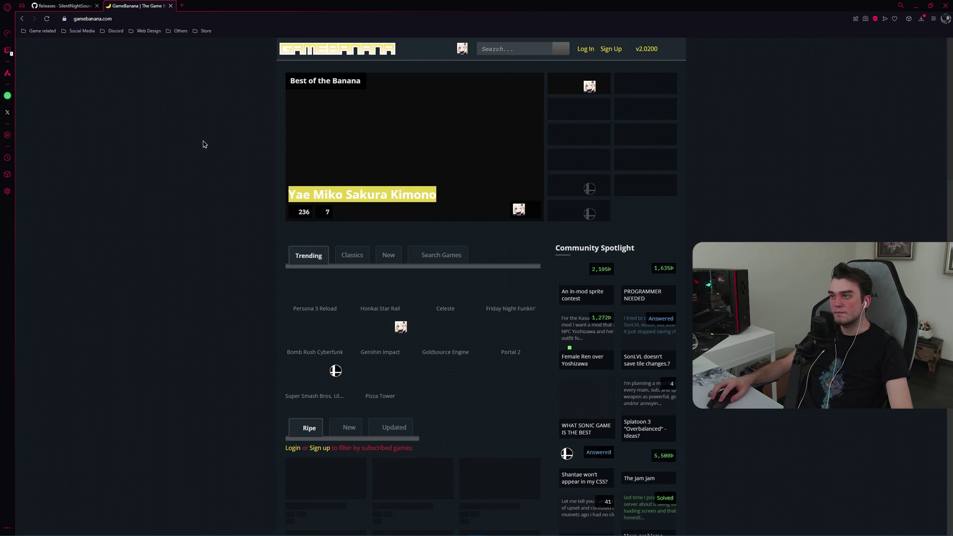
- Search GameBanana for 'honkai', pick Honkai: Star Rail, and set the Game filter to Honkai Star Rail
{"action": "left_click", "coordinate": [496, 47]}
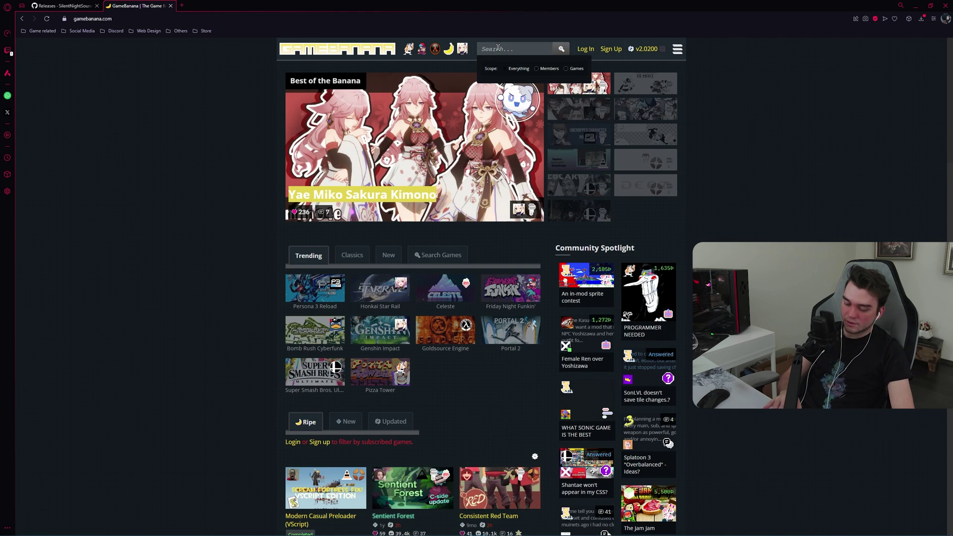
{"action": "type", "text": "honkai"}
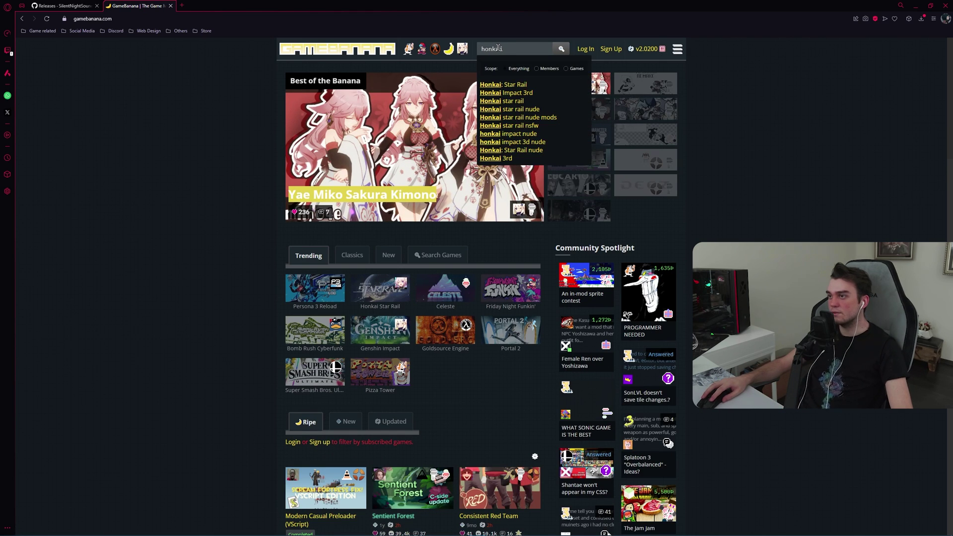
{"action": "left_click", "coordinate": [499, 85]}
{"action": "left_click", "coordinate": [472, 158]}
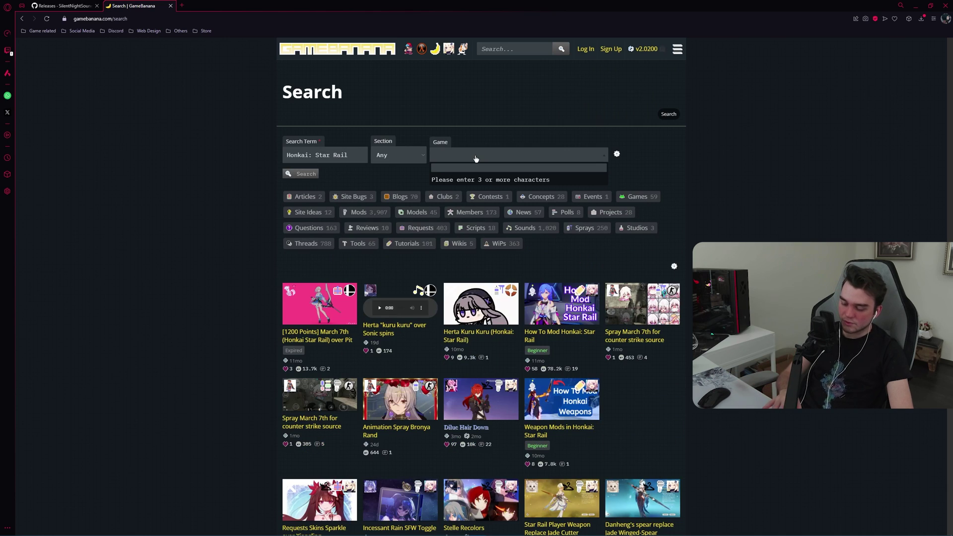
{"action": "left_click", "coordinate": [464, 184]}
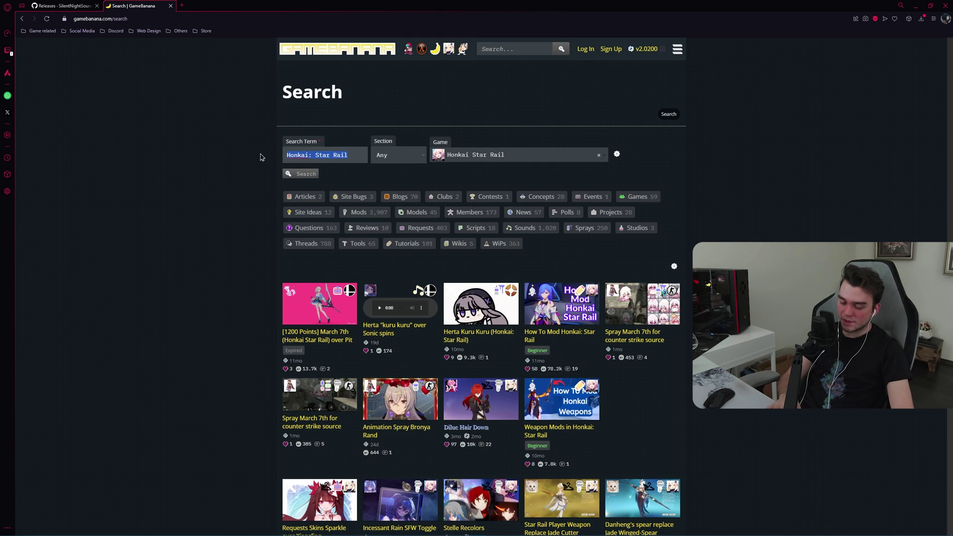
- Run the mod search and open the Tingyun nude&halfnude&Xmas mod page
{"action": "type", "text": "Ruan Mei"}
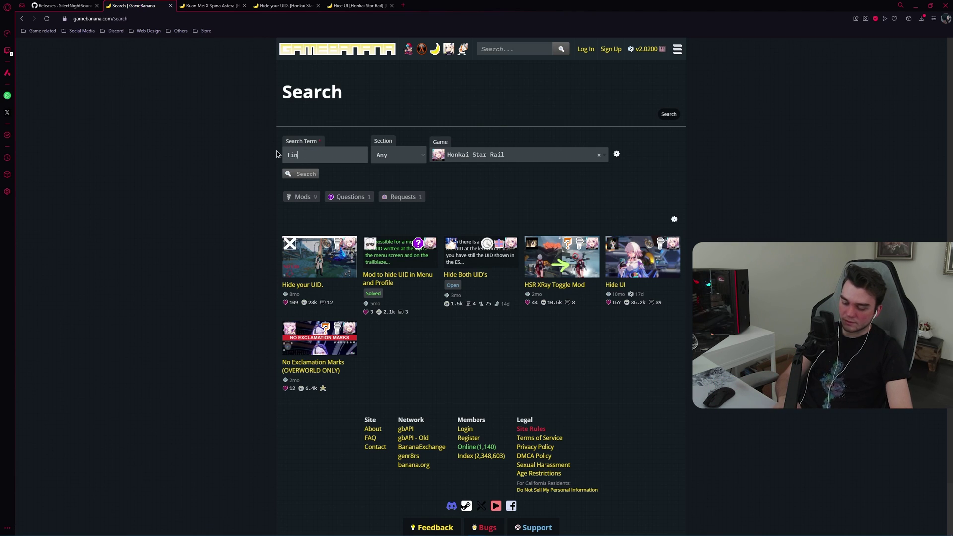
{"action": "key", "text": "Return"}
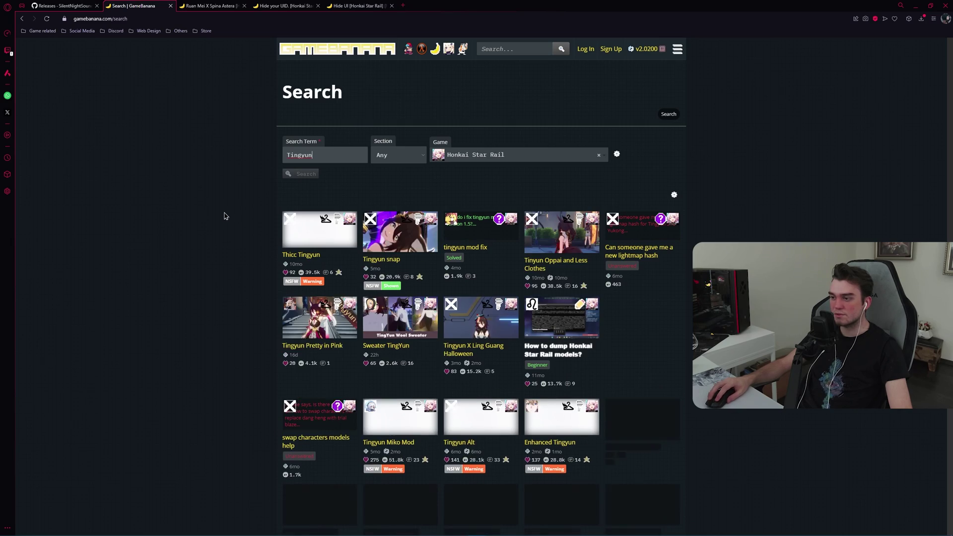
{"action": "scroll", "coordinate": [230, 233], "scroll_direction": "down", "scroll_amount": 3}
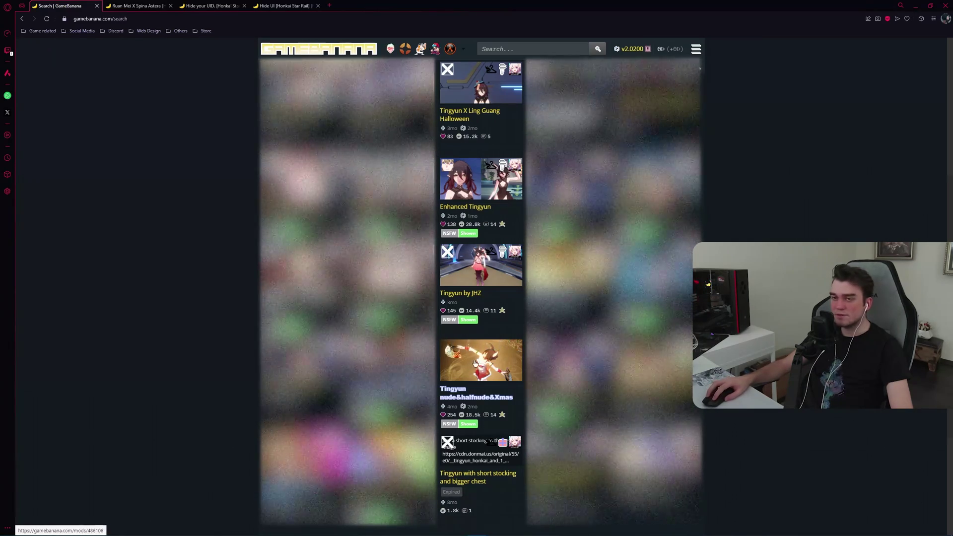
{"action": "left_click", "coordinate": [474, 363]}
- Download the v20 zip from the Tingyun mod's Files section, then switch to the Ruan Mei X Spina Astera tab
{"action": "scroll", "coordinate": [187, 379], "scroll_direction": "down", "scroll_amount": 6}
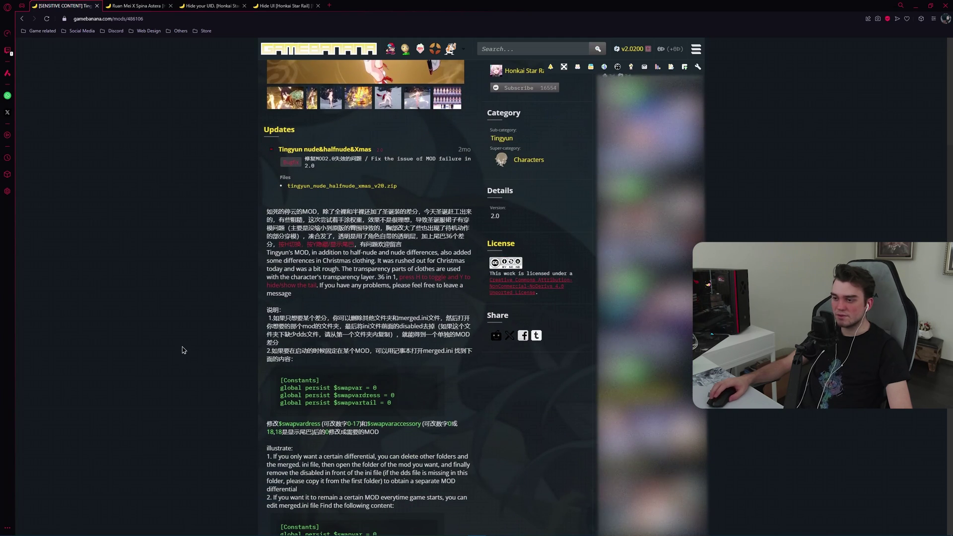
{"action": "scroll", "coordinate": [386, 200], "scroll_direction": "down", "scroll_amount": 1}
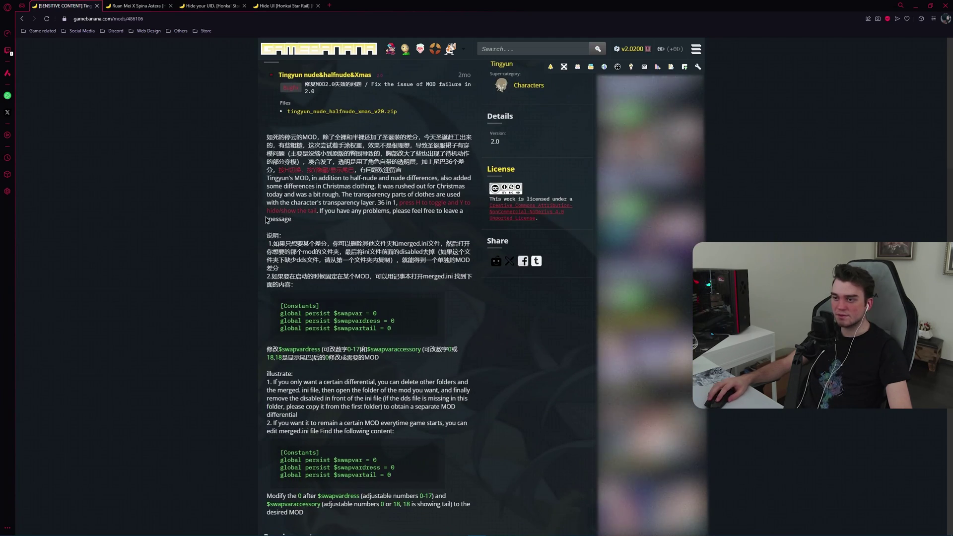
{"action": "scroll", "coordinate": [266, 220], "scroll_direction": "down", "scroll_amount": 1}
{"action": "scroll", "coordinate": [377, 253], "scroll_direction": "up", "scroll_amount": 2}
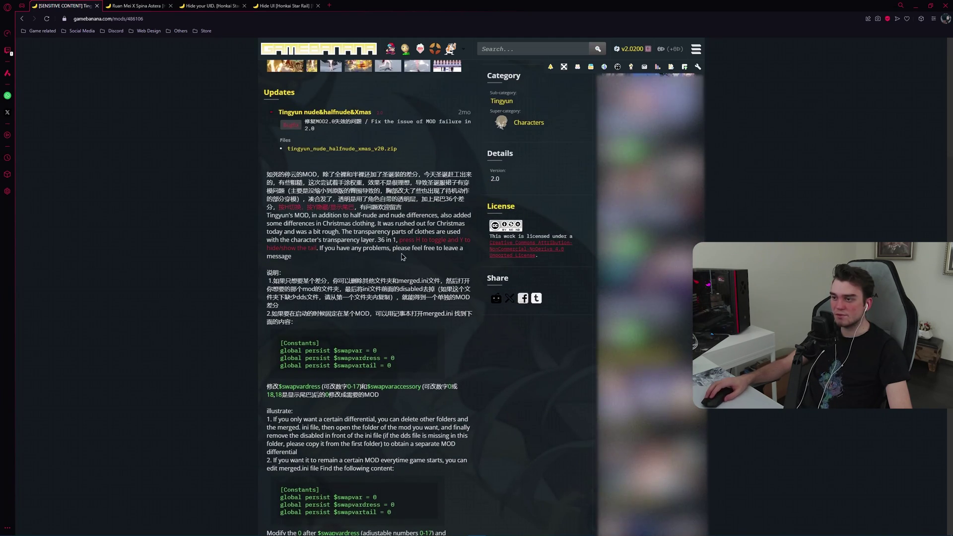
{"action": "left_click", "coordinate": [462, 241]}
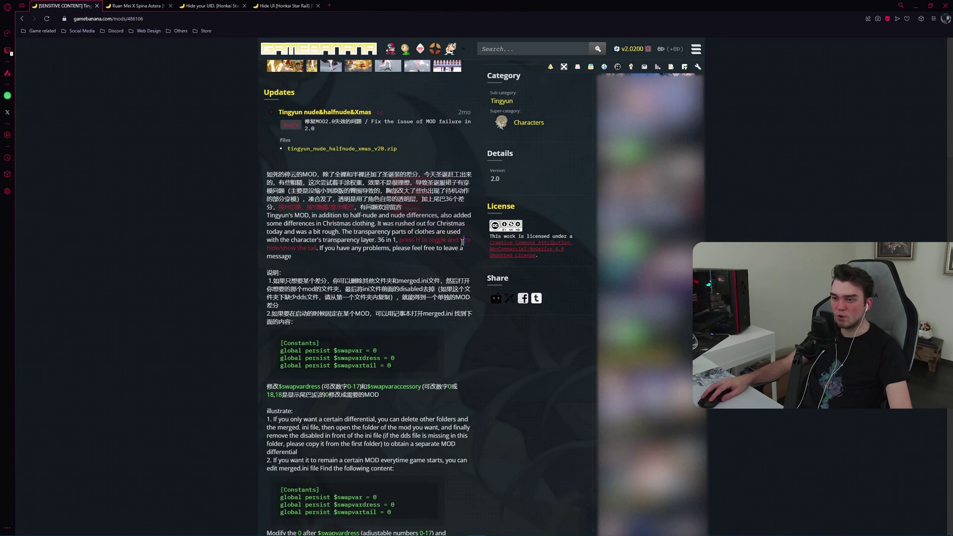
{"action": "scroll", "coordinate": [236, 322], "scroll_direction": "down", "scroll_amount": 12}
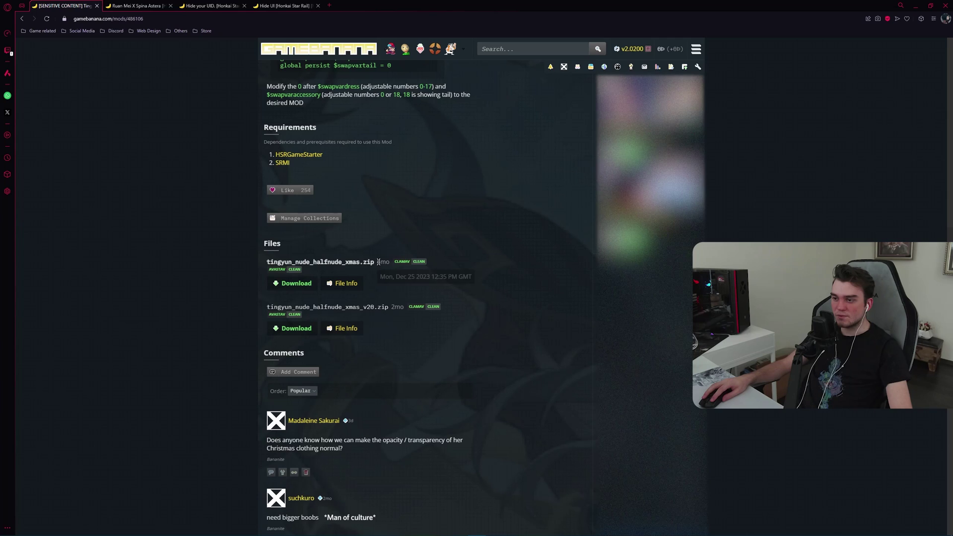
{"action": "left_click_drag", "start_coordinate": [390, 262], "coordinate": [390, 261]}
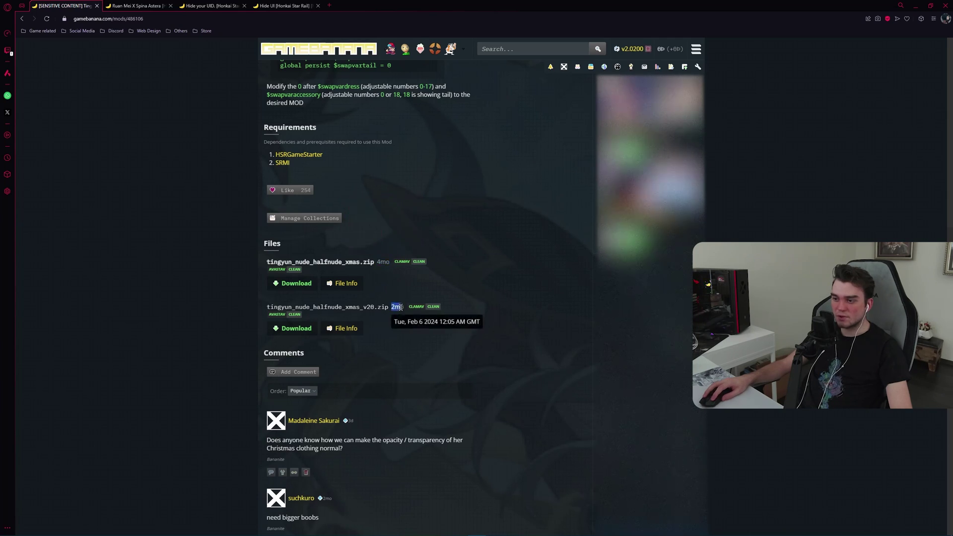
{"action": "left_click", "coordinate": [288, 337]}
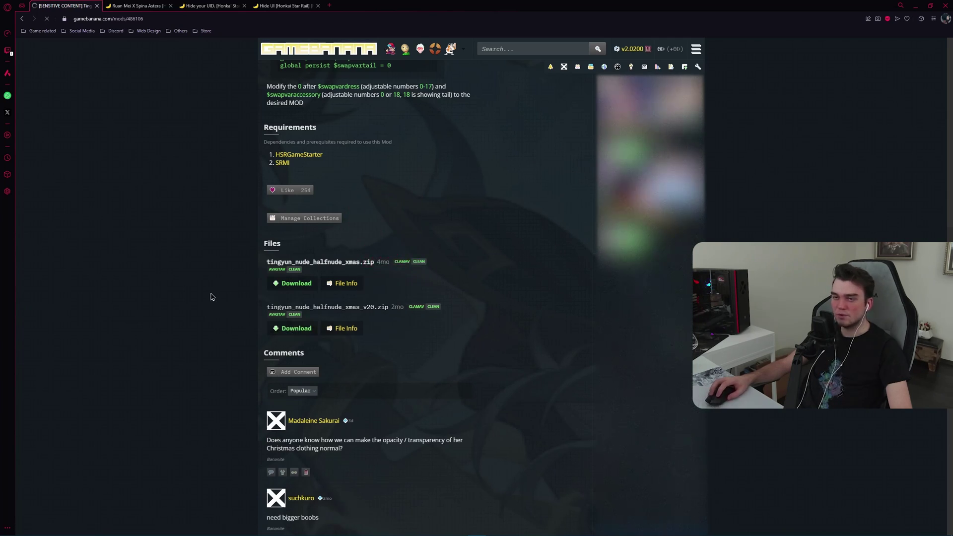
{"action": "left_click", "coordinate": [146, 4]}
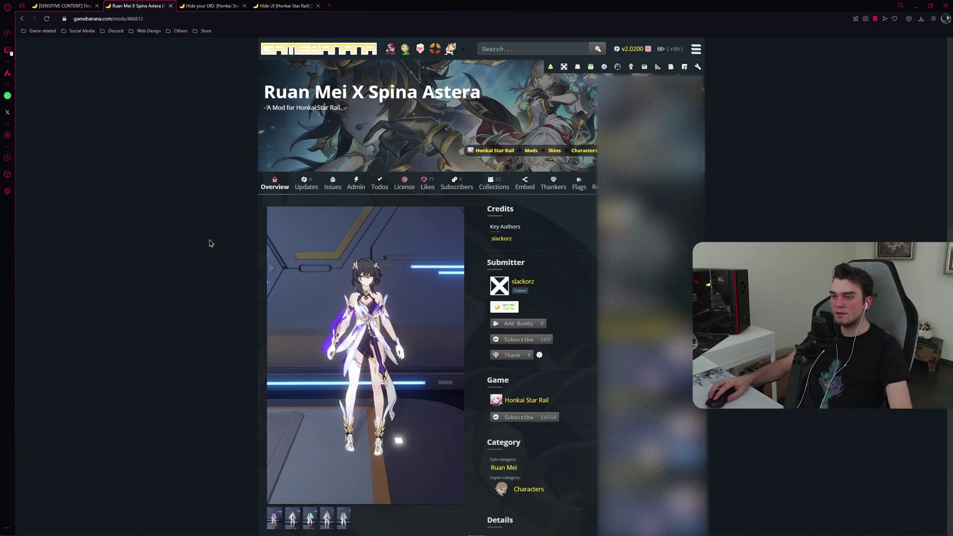
- Download colours_42de7.7z from the Ruan Mei X Spina Astera page and close that page
{"action": "scroll", "coordinate": [208, 242], "scroll_direction": "down", "scroll_amount": 10}
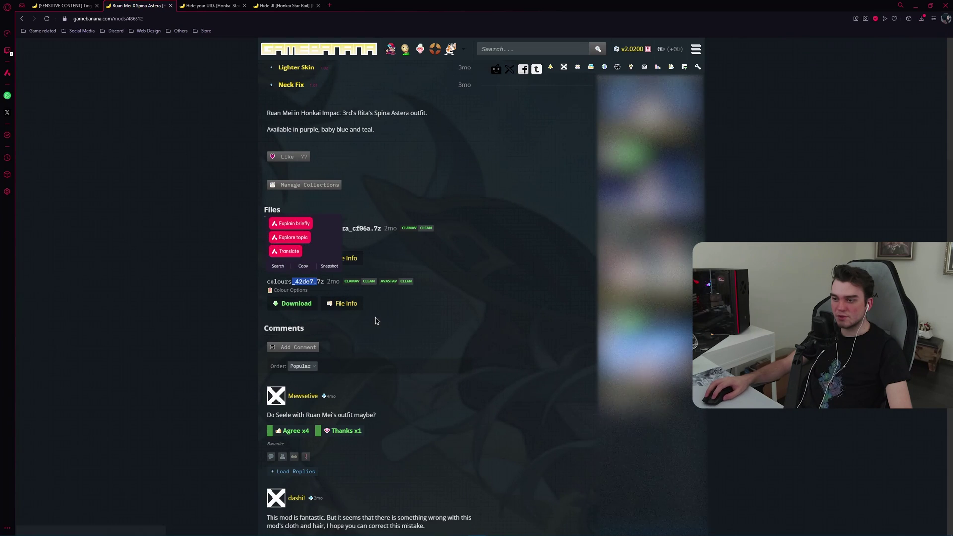
{"action": "left_click", "coordinate": [274, 303]}
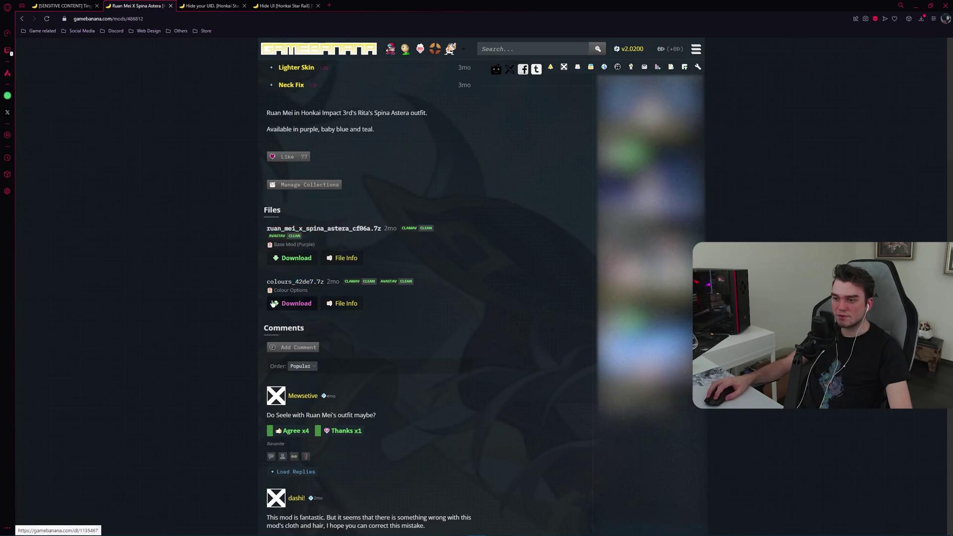
{"action": "left_click", "coordinate": [97, 6]}
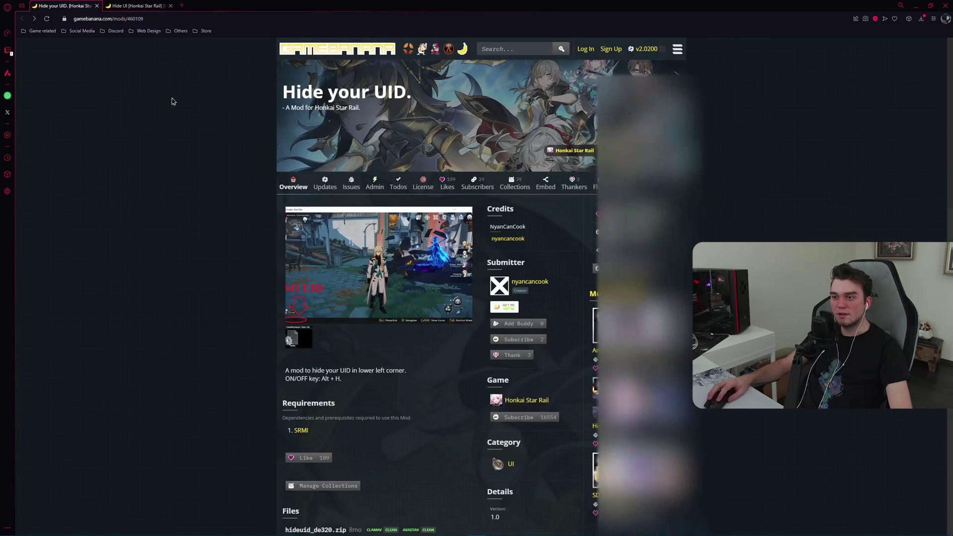
- Start the Hide your UID manual download, review the Hide UI hotkey note, then close Hide your UID
{"action": "scroll", "coordinate": [236, 254], "scroll_direction": "down", "scroll_amount": 4}
{"action": "left_click", "coordinate": [306, 323]}
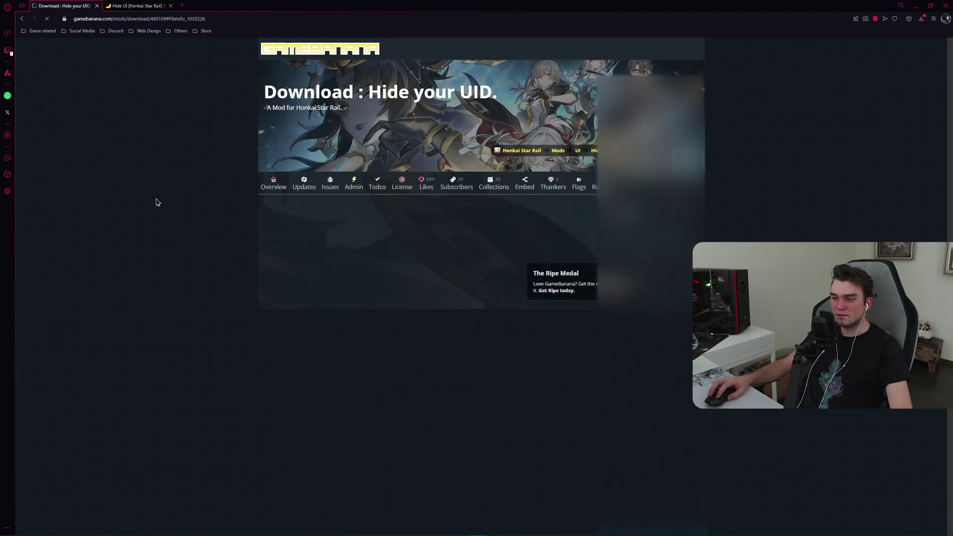
{"action": "left_click", "coordinate": [128, 8]}
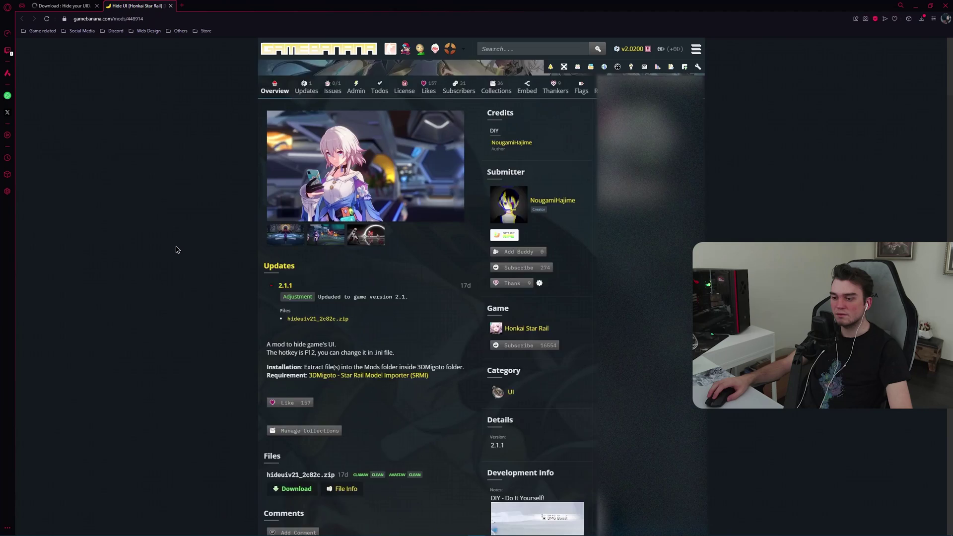
{"action": "scroll", "coordinate": [387, 242], "scroll_direction": "down", "scroll_amount": 2}
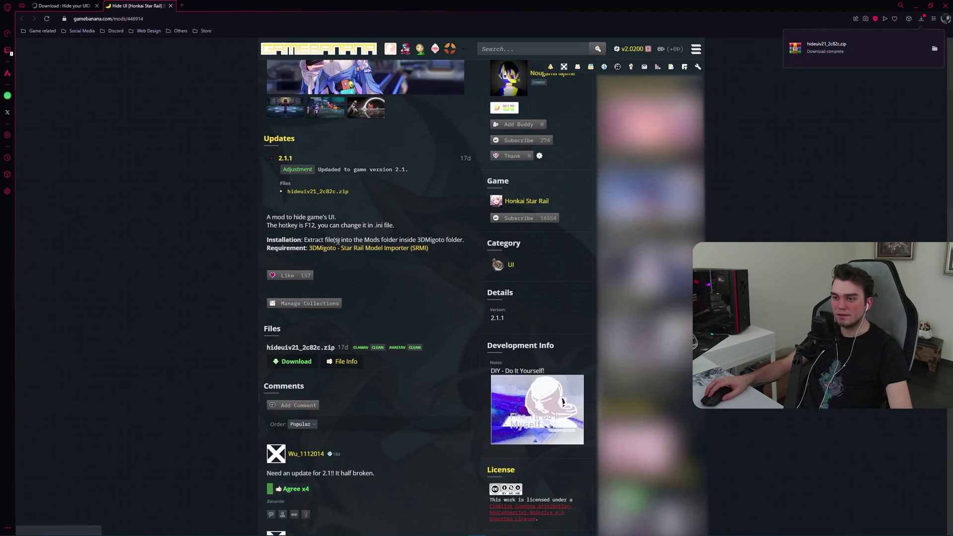
{"action": "scroll", "coordinate": [387, 242], "scroll_direction": "up", "scroll_amount": 2}
{"action": "left_click_drag", "start_coordinate": [270, 338], "coordinate": [373, 336]}
{"action": "left_click", "coordinate": [299, 338]}
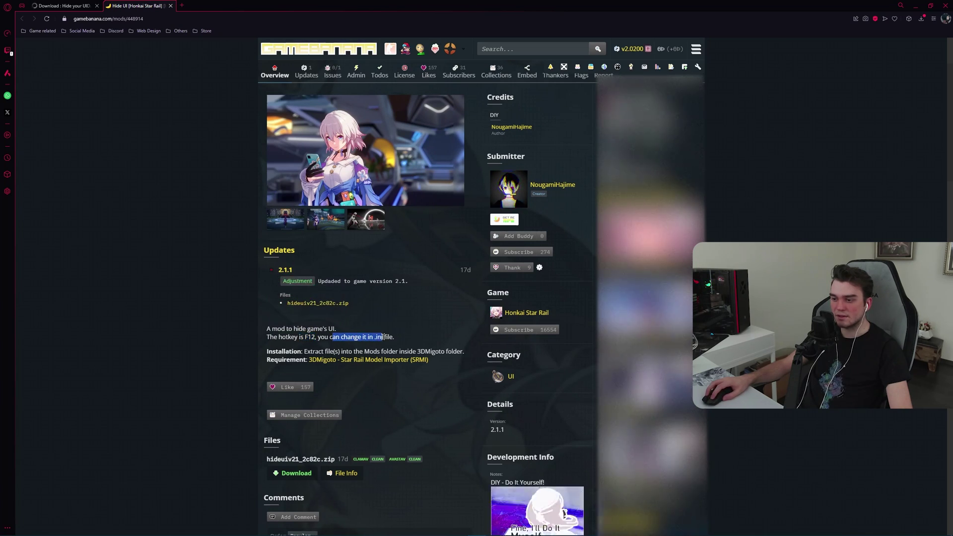
{"action": "key", "text": "ctrl+shift+Tab"}
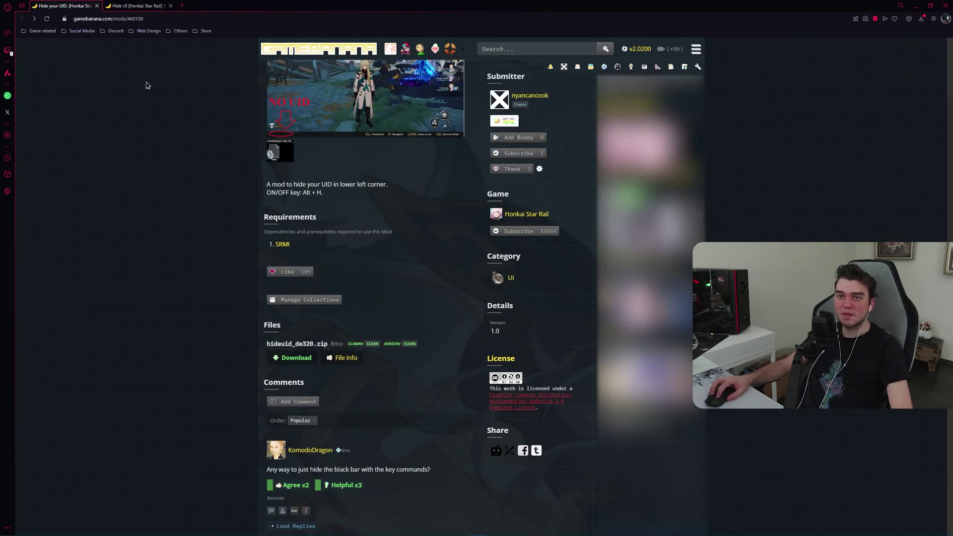
{"action": "left_click", "coordinate": [97, 6]}
- Close the Hide UI page, inspect the five archives in Downloads\Mods, return to Downloads, then bring up Discord
{"action": "left_click", "coordinate": [96, 6]}
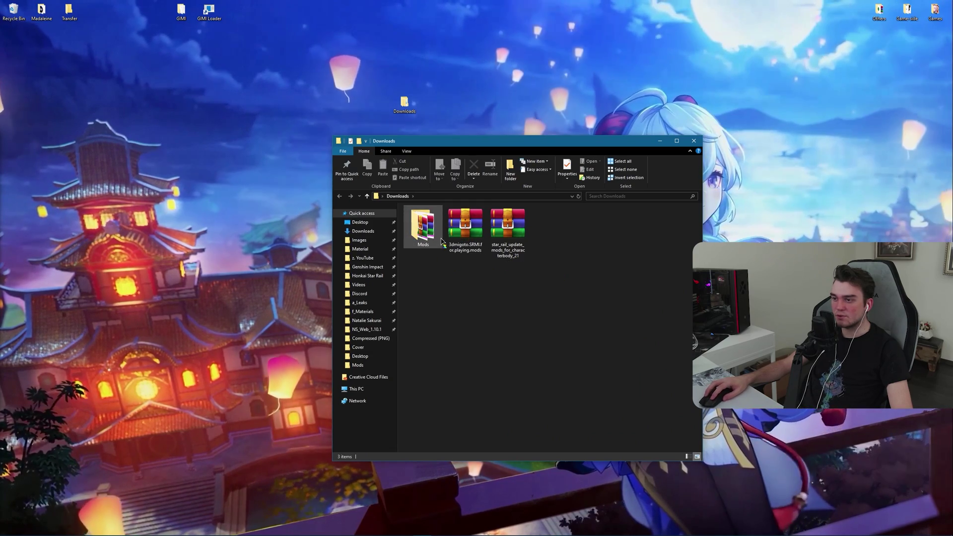
{"action": "double_click", "coordinate": [439, 238]}
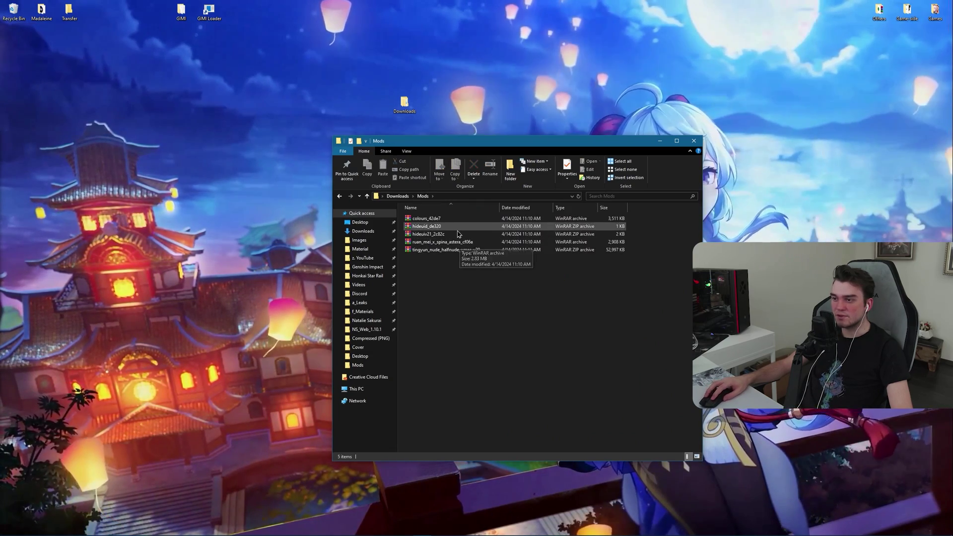
{"action": "key", "text": "alt+Left"}
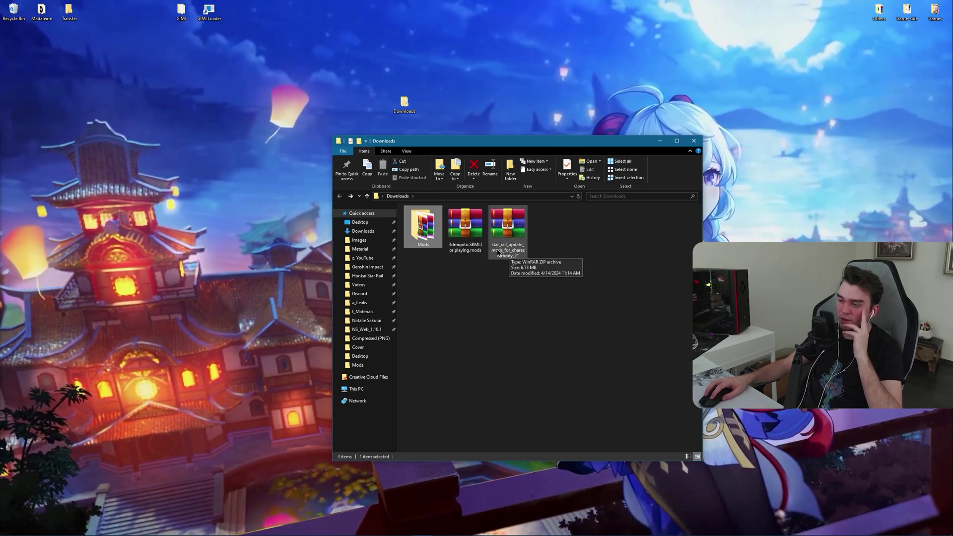
{"action": "left_click", "coordinate": [566, 256]}
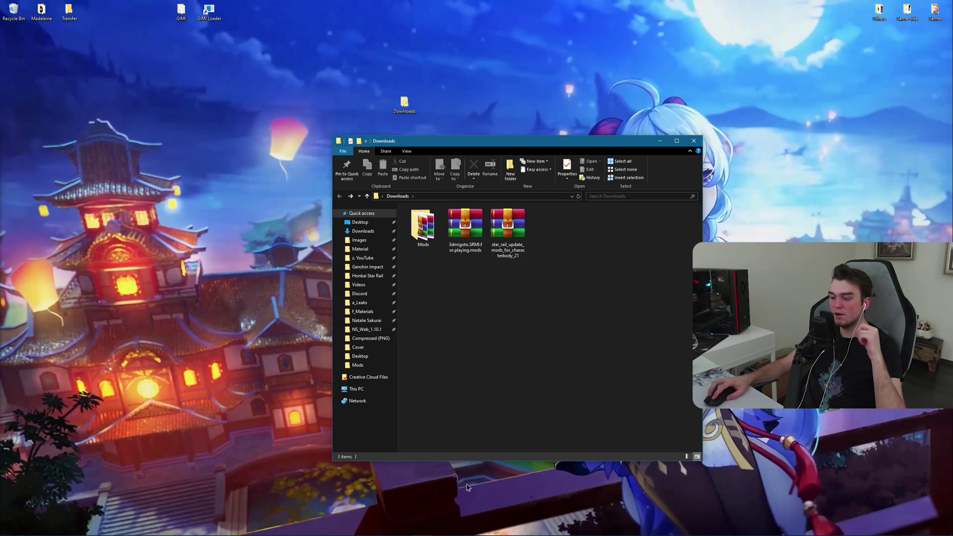
{"action": "left_click", "coordinate": [442, 526]}
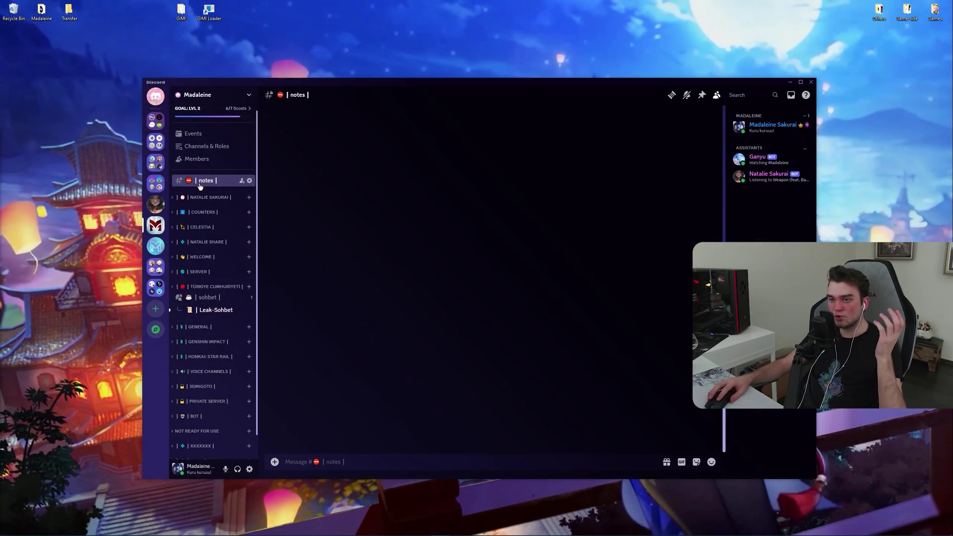
- From Channels & Roles, expand 3DMIGOTO, filter 3dm-faq by Mod Fix Tool, and open the 2.1 post
{"action": "left_click", "coordinate": [201, 151]}
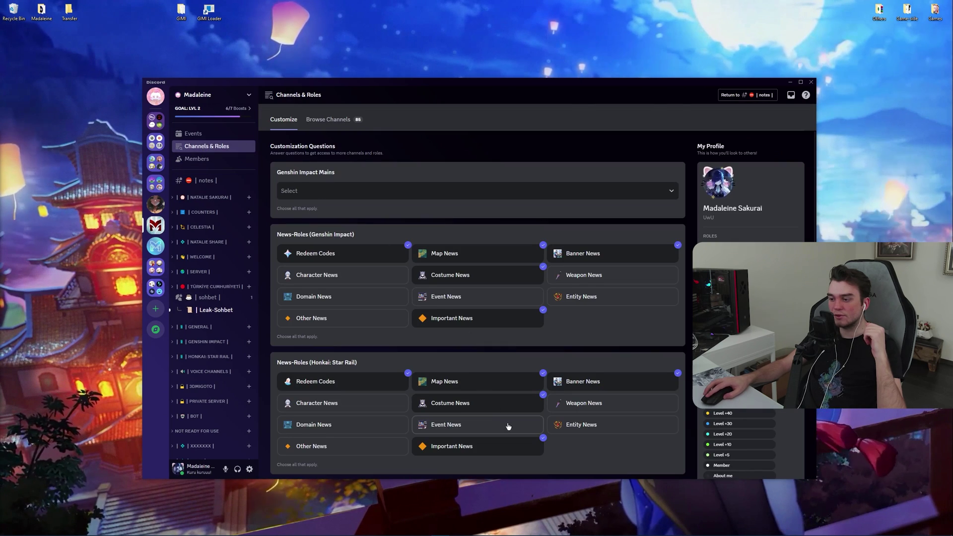
{"action": "scroll", "coordinate": [508, 412], "scroll_direction": "down", "scroll_amount": 5}
{"action": "scroll", "coordinate": [447, 337], "scroll_direction": "down", "scroll_amount": 3}
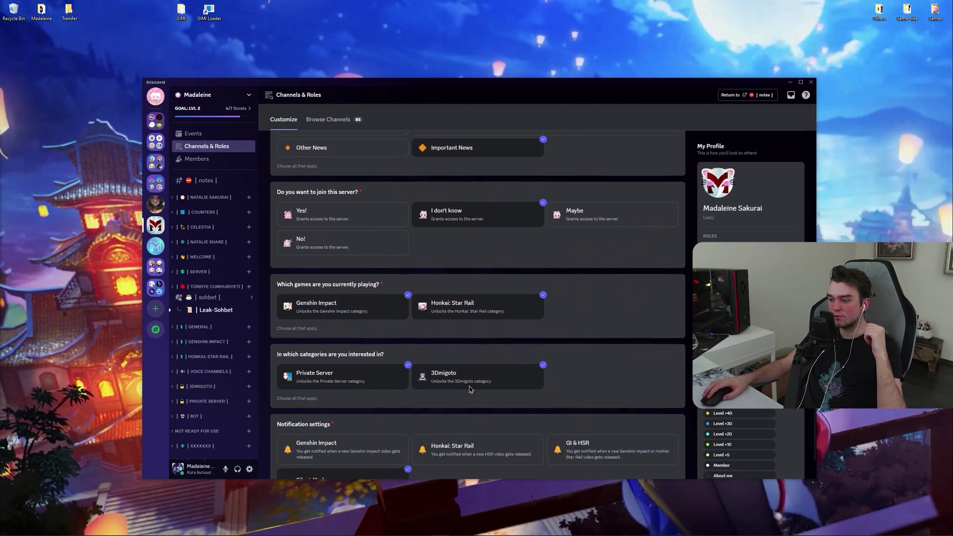
{"action": "scroll", "coordinate": [196, 337], "scroll_direction": "down", "scroll_amount": 1}
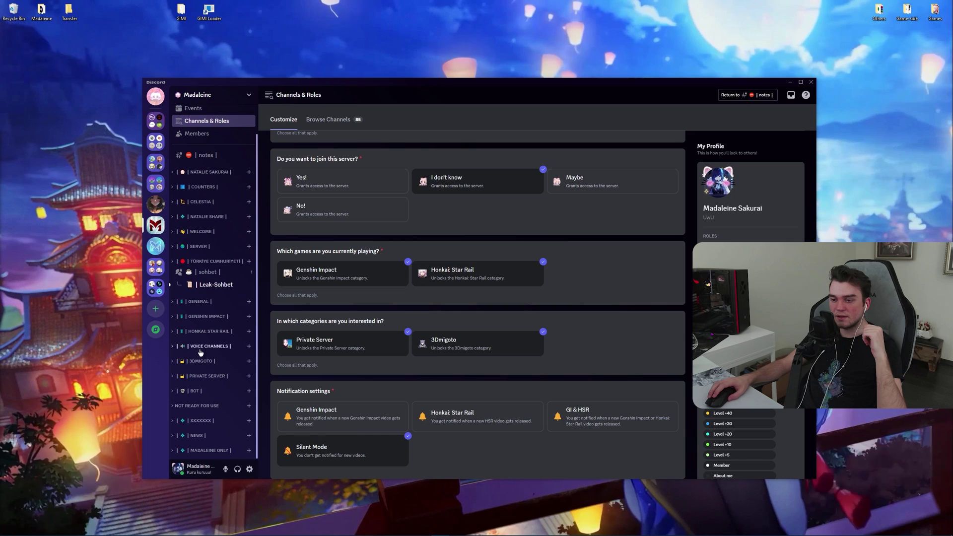
{"action": "scroll", "coordinate": [209, 317], "scroll_direction": "down", "scroll_amount": 2}
{"action": "left_click", "coordinate": [215, 273]}
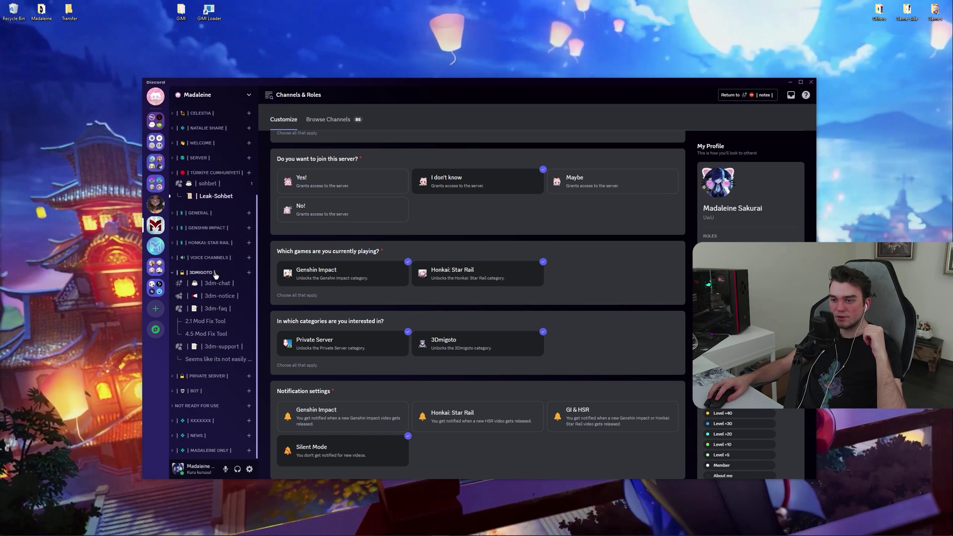
{"action": "left_click", "coordinate": [216, 308]}
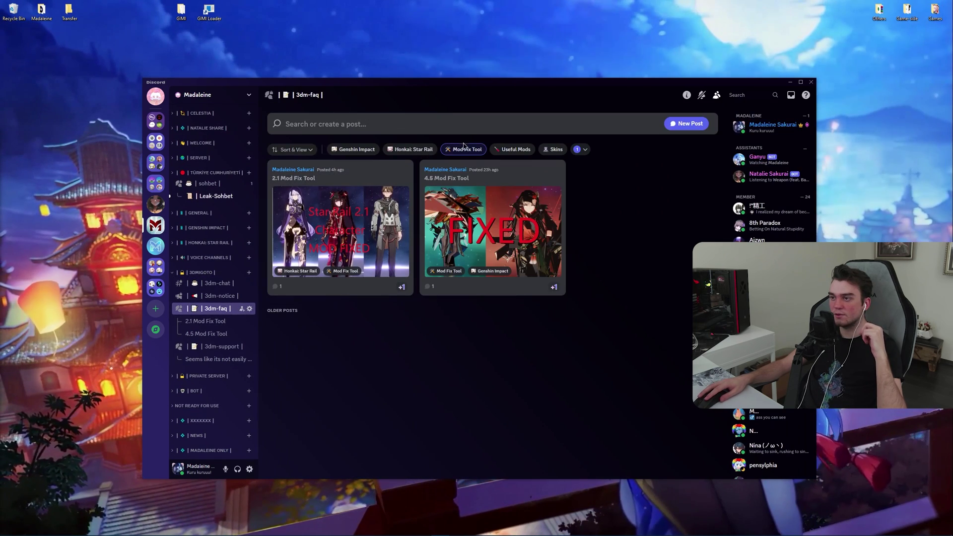
{"action": "left_click", "coordinate": [468, 150]}
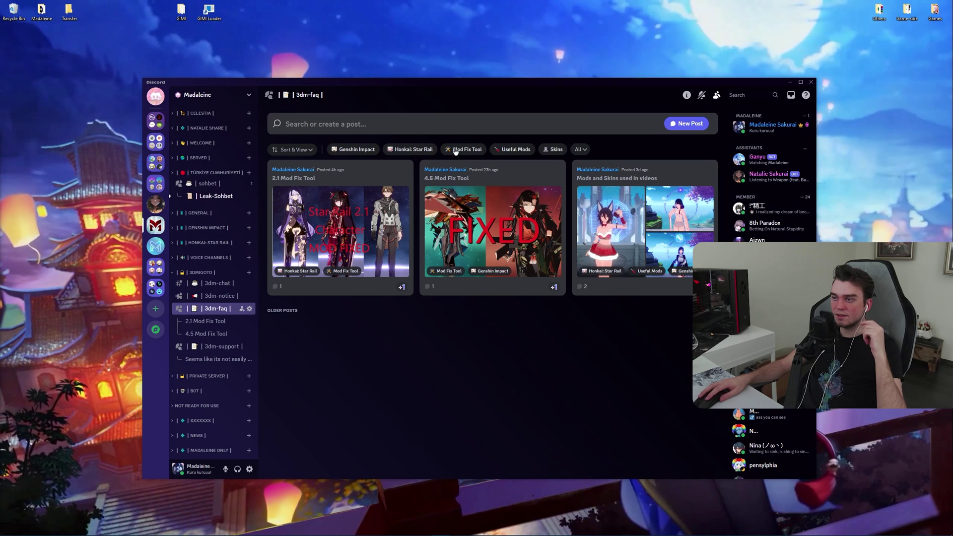
{"action": "left_click", "coordinate": [467, 150]}
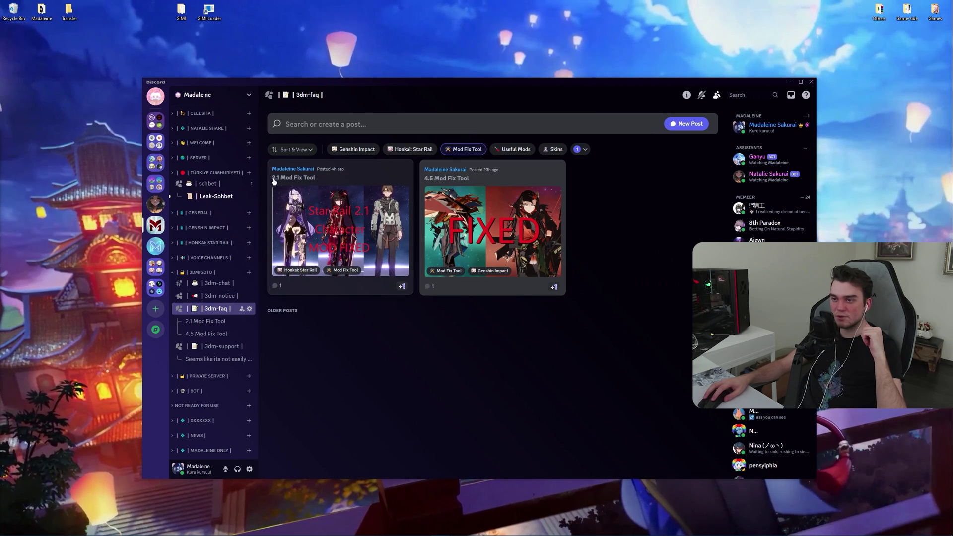
{"action": "left_click", "coordinate": [282, 183]}
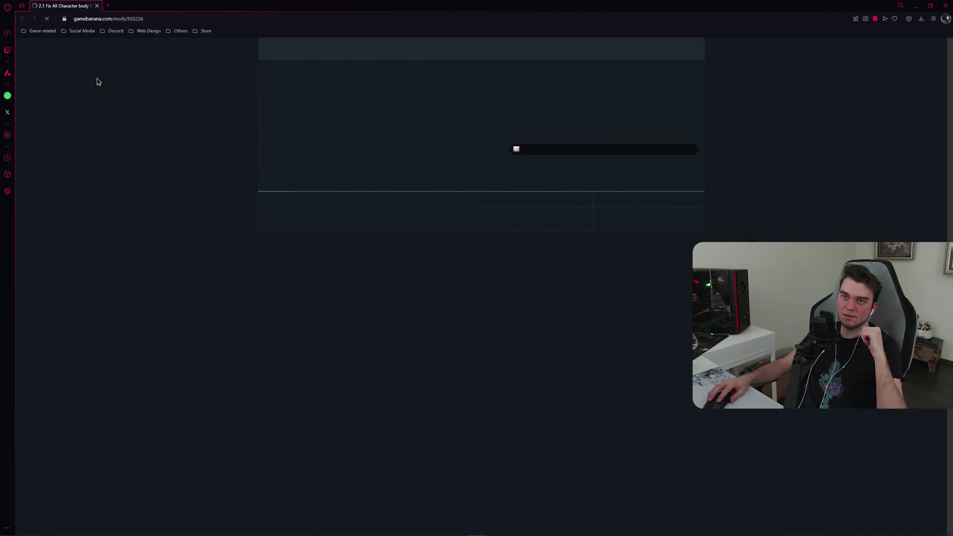
- Scroll the 2.1 Fix All Character body Mods page down to its Files section, then close Opera GX
{"action": "scroll", "coordinate": [198, 258], "scroll_direction": "down", "scroll_amount": 8}
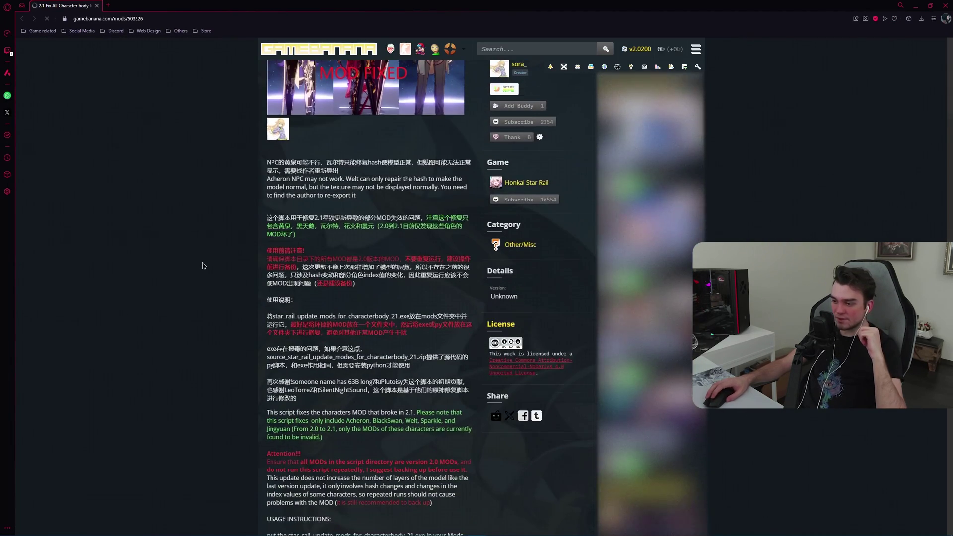
{"action": "scroll", "coordinate": [200, 267], "scroll_direction": "down", "scroll_amount": 3}
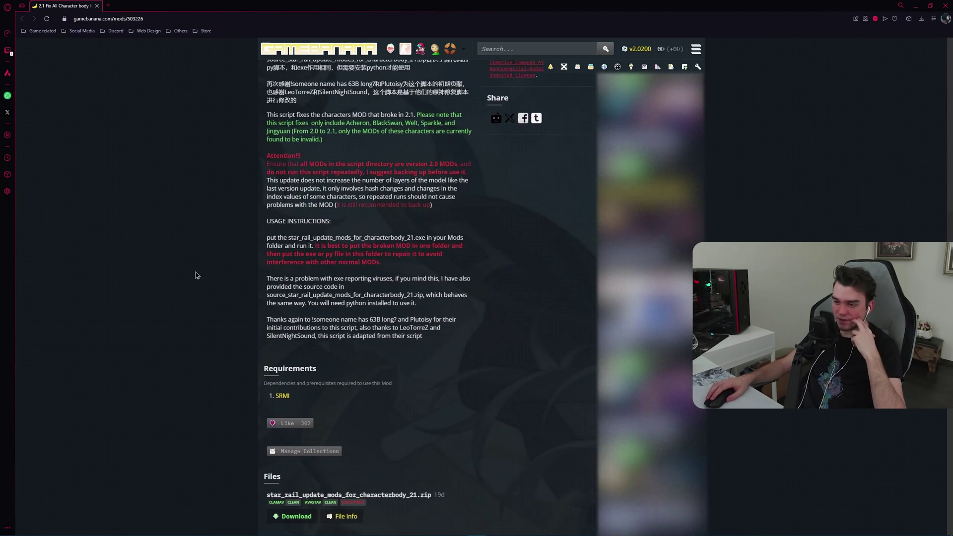
{"action": "scroll", "coordinate": [210, 315], "scroll_direction": "down", "scroll_amount": 3}
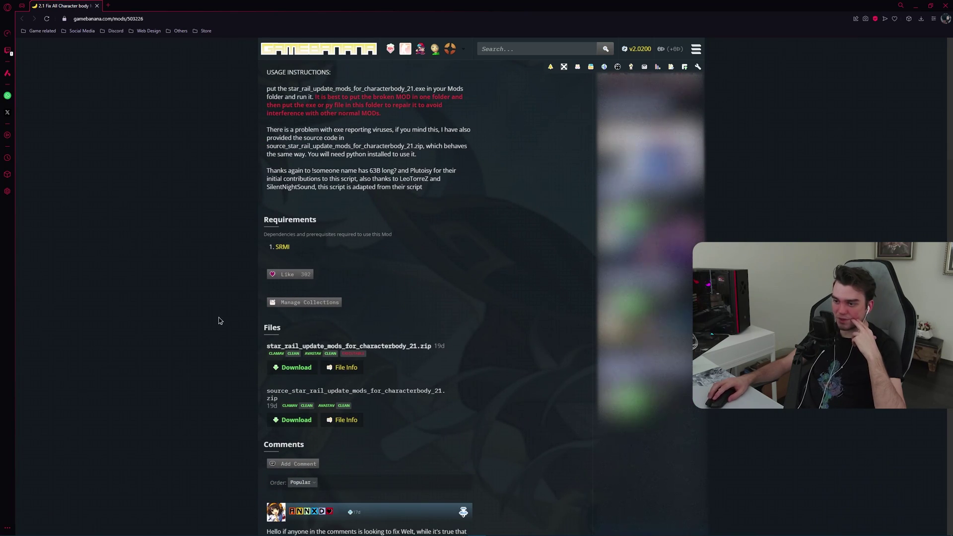
{"action": "scroll", "coordinate": [220, 320], "scroll_direction": "down", "scroll_amount": 2}
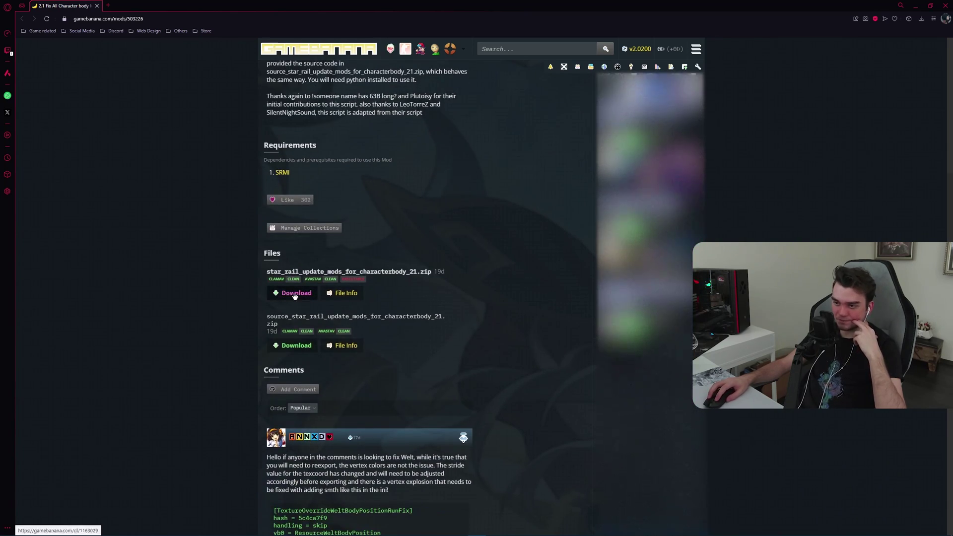
{"action": "scroll", "coordinate": [179, 289], "scroll_direction": "down", "scroll_amount": 1}
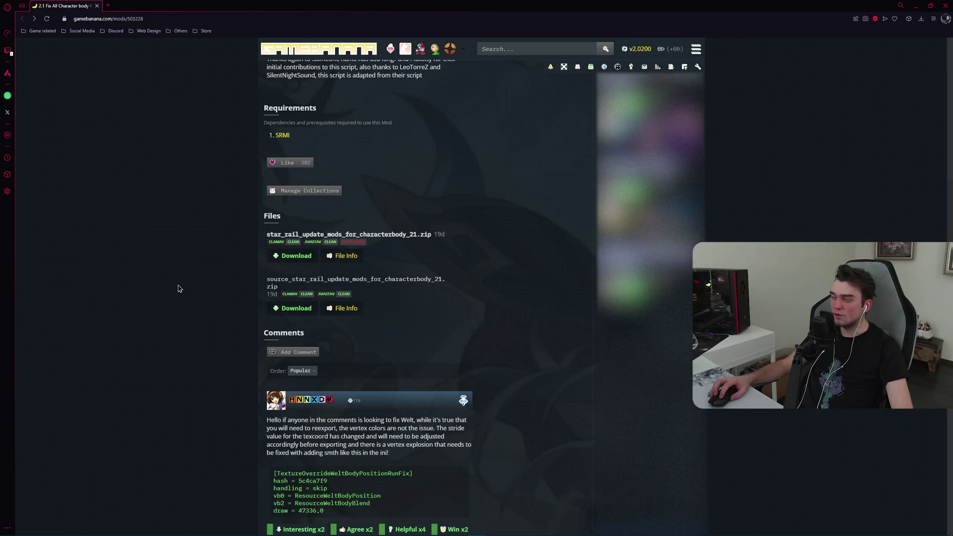
{"action": "left_click", "coordinate": [945, 6]}
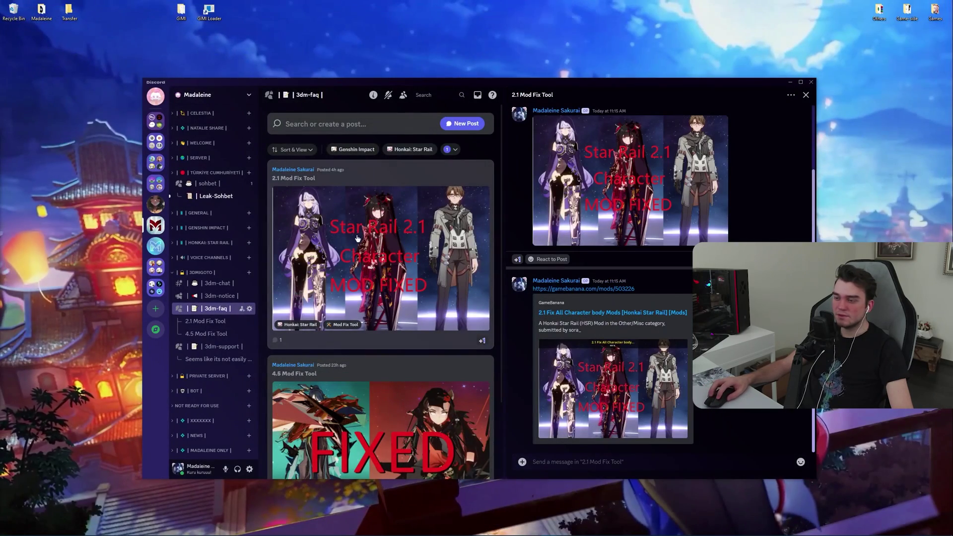
- Close Discord, open the 3dmigoto SRMI archive in WinRAR, and extract its 3dmigoto folder onto the desktop
{"action": "left_click", "coordinate": [806, 94]}
{"action": "left_click", "coordinate": [811, 81]}
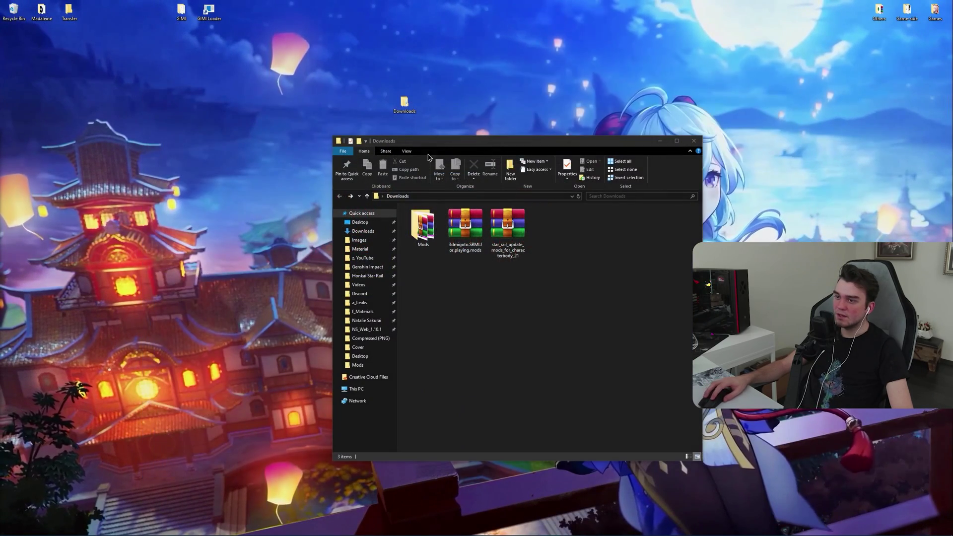
{"action": "left_click_drag", "start_coordinate": [512, 142], "coordinate": [483, 135]}
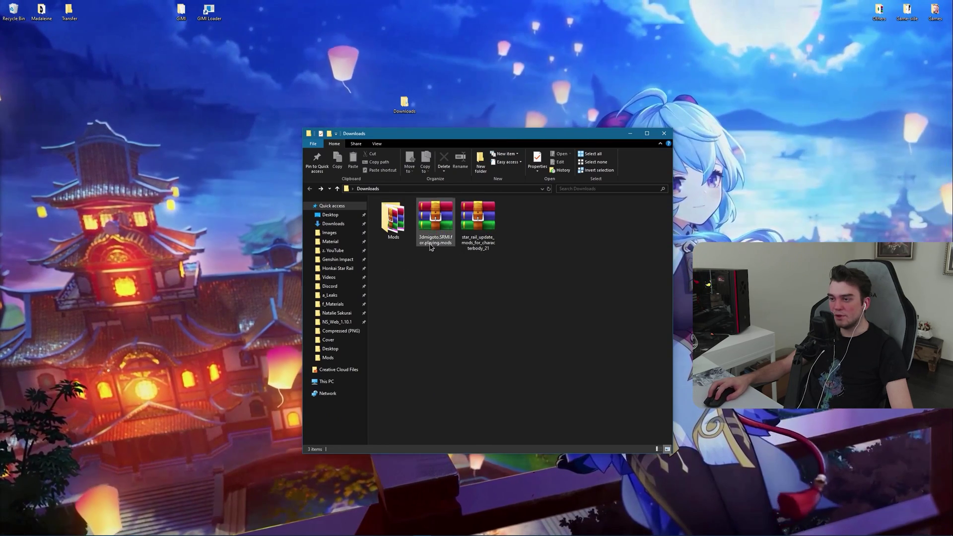
{"action": "left_click", "coordinate": [449, 243]}
{"action": "double_click", "coordinate": [449, 243]}
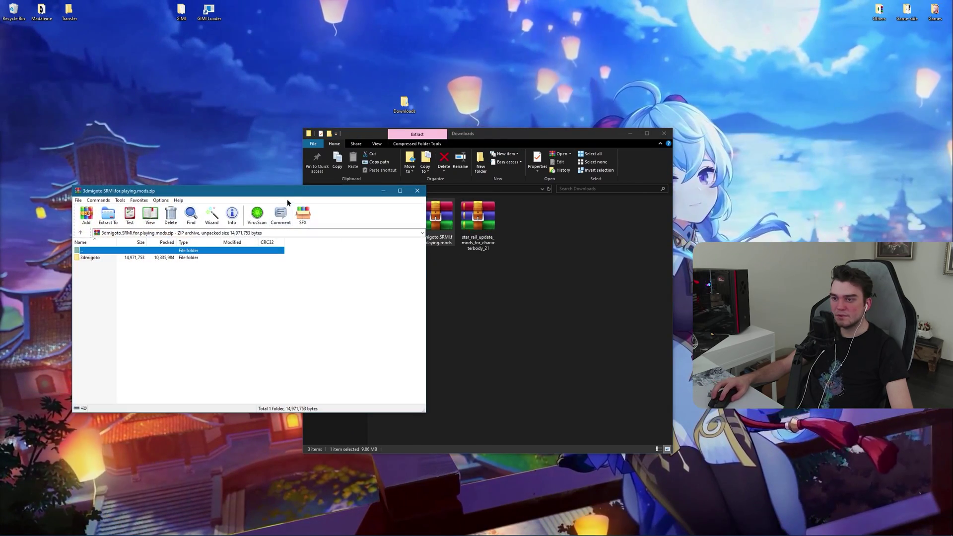
{"action": "left_click_drag", "start_coordinate": [287, 194], "coordinate": [286, 147]}
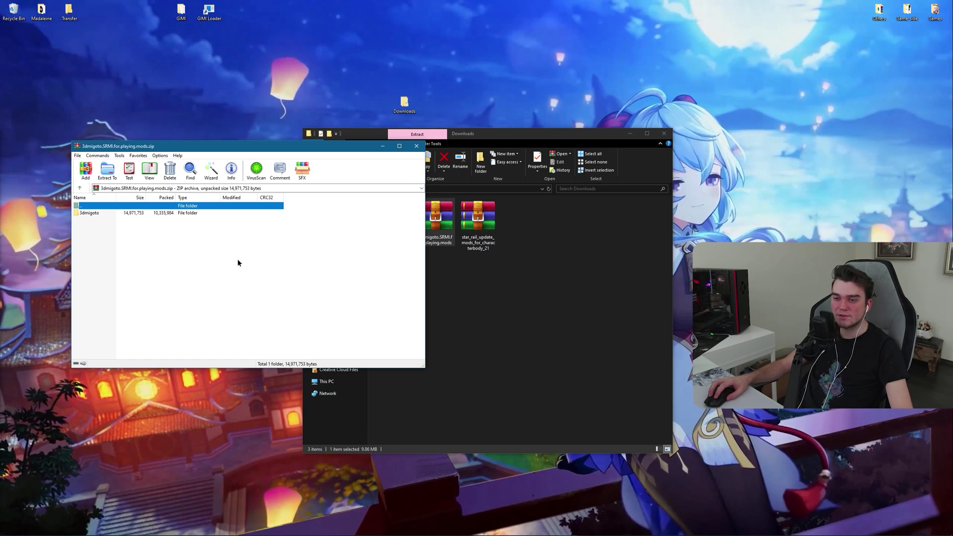
{"action": "left_click", "coordinate": [87, 213]}
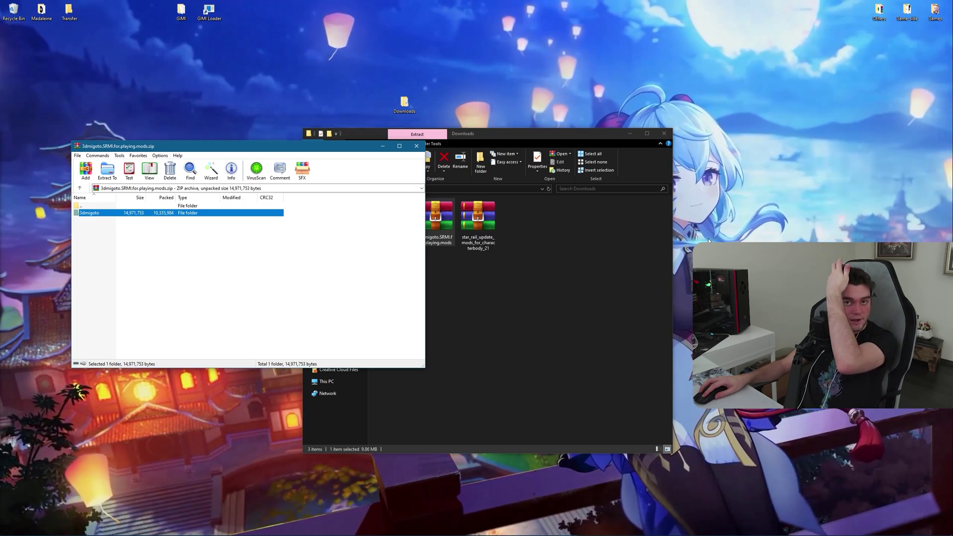
{"action": "left_click_drag", "start_coordinate": [708, 241], "coordinate": [710, 237]}
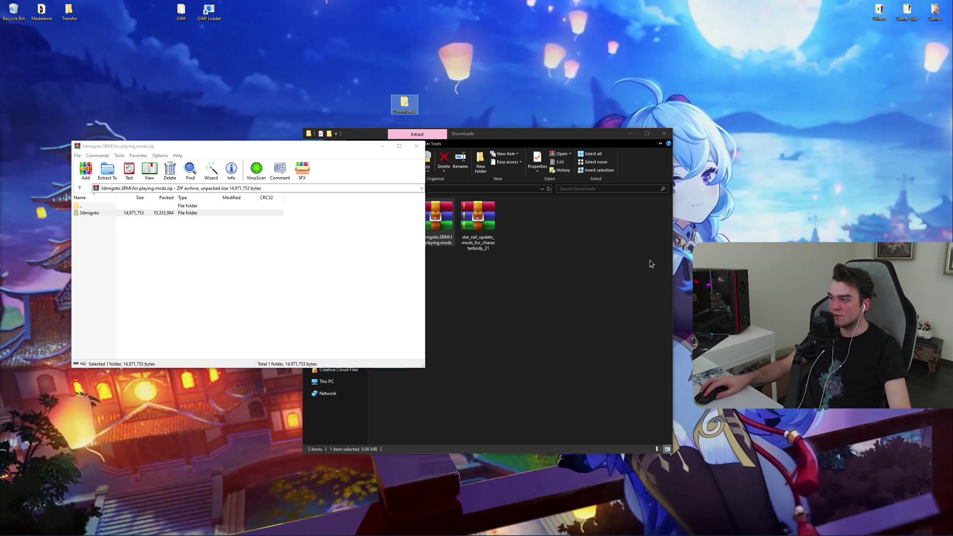
{"action": "left_click", "coordinate": [421, 147]}
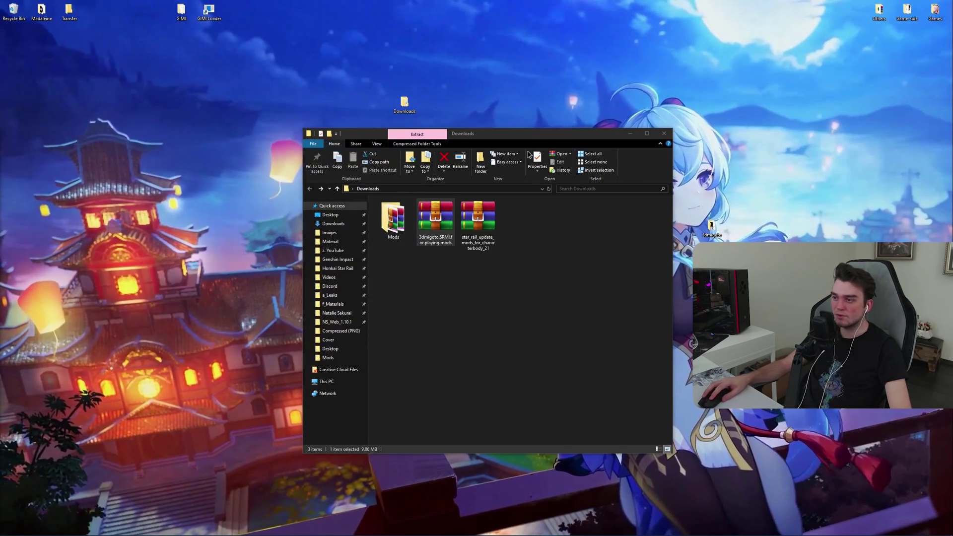
- Rename the desktop 3dmigoto folder to SRMI and place it beside the Downloads window
{"action": "left_click_drag", "start_coordinate": [496, 133], "coordinate": [345, 137]}
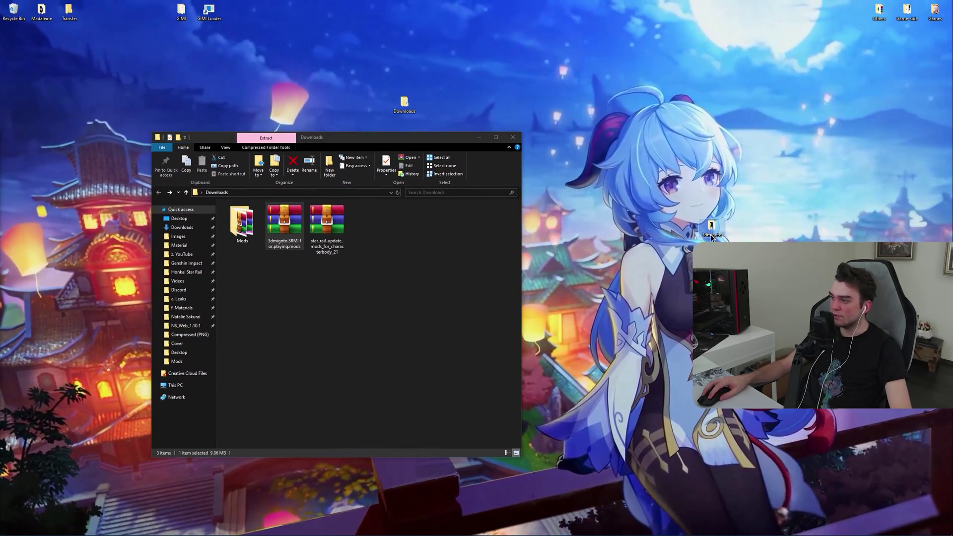
{"action": "left_click", "coordinate": [711, 228]}
{"action": "key", "text": "F2"}
{"action": "type", "text": "SRMI"}
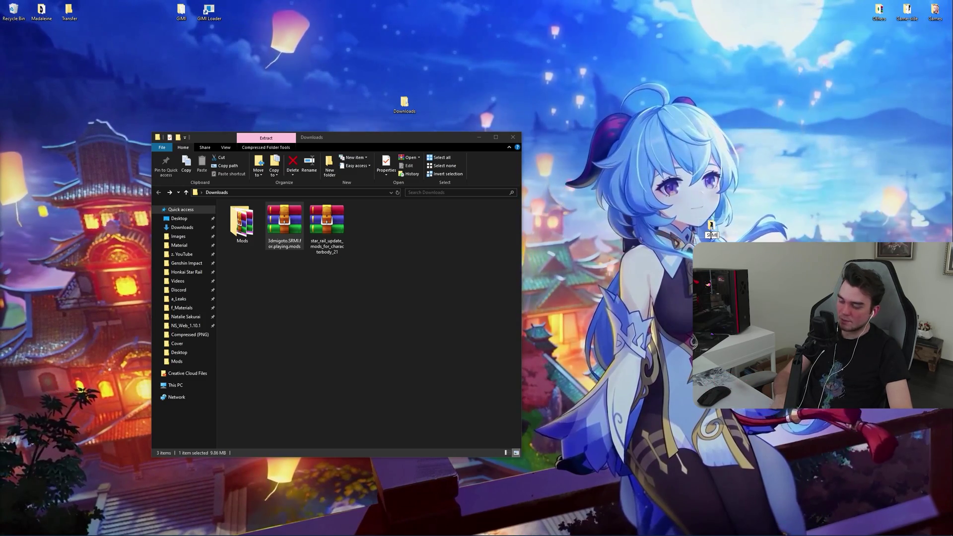
{"action": "key", "text": "Return"}
{"action": "left_click_drag", "start_coordinate": [711, 236], "coordinate": [810, 138]}
- Open the empty SRMI\Mods folder in one window and Downloads\Mods with its five archives in the other
{"action": "double_click", "coordinate": [460, 104]}
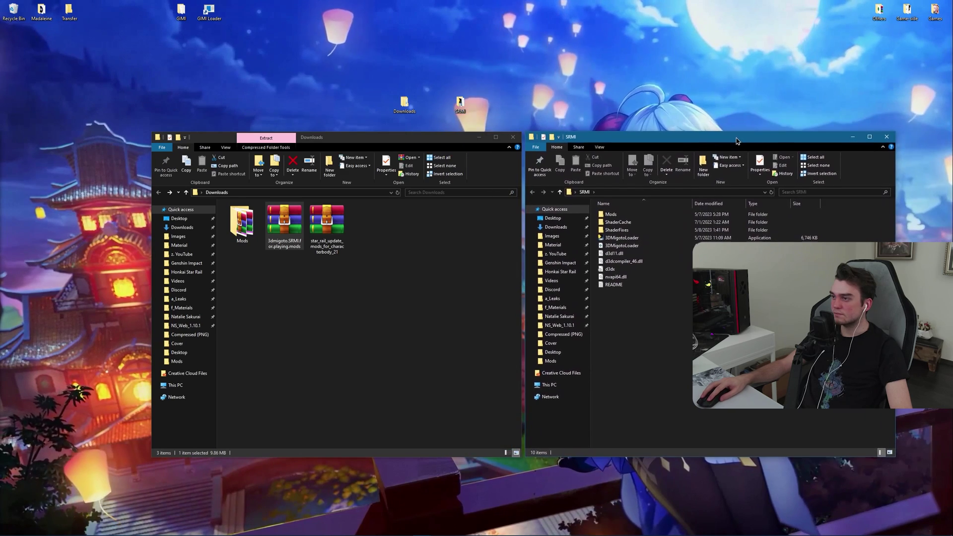
{"action": "double_click", "coordinate": [612, 215]}
{"action": "double_click", "coordinate": [242, 223]}
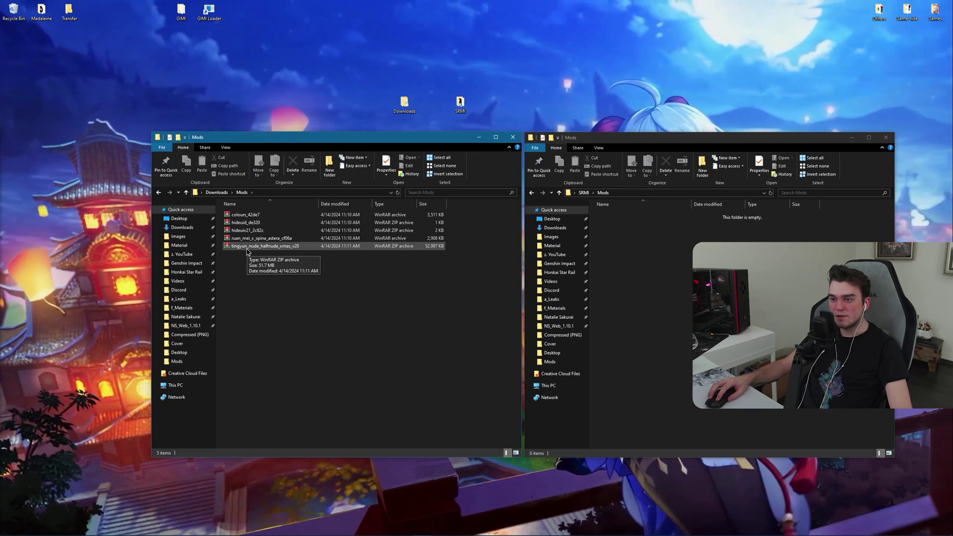
- Open the Tingyun mod archive in WinRAR and create a new folder named Tingyun in SRMI\Mods
{"action": "left_click", "coordinate": [244, 248]}
{"action": "double_click", "coordinate": [244, 248]}
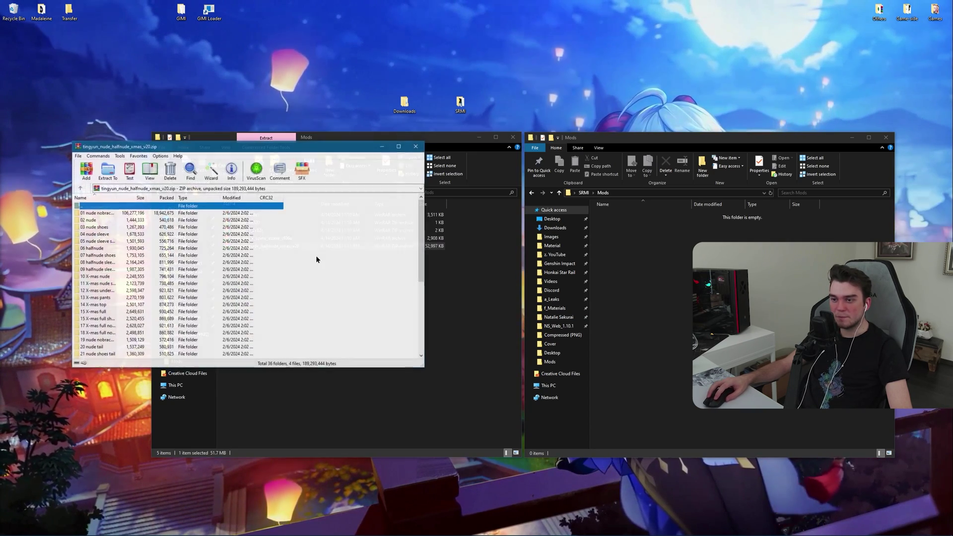
{"action": "scroll", "coordinate": [205, 249], "scroll_direction": "down", "scroll_amount": 6}
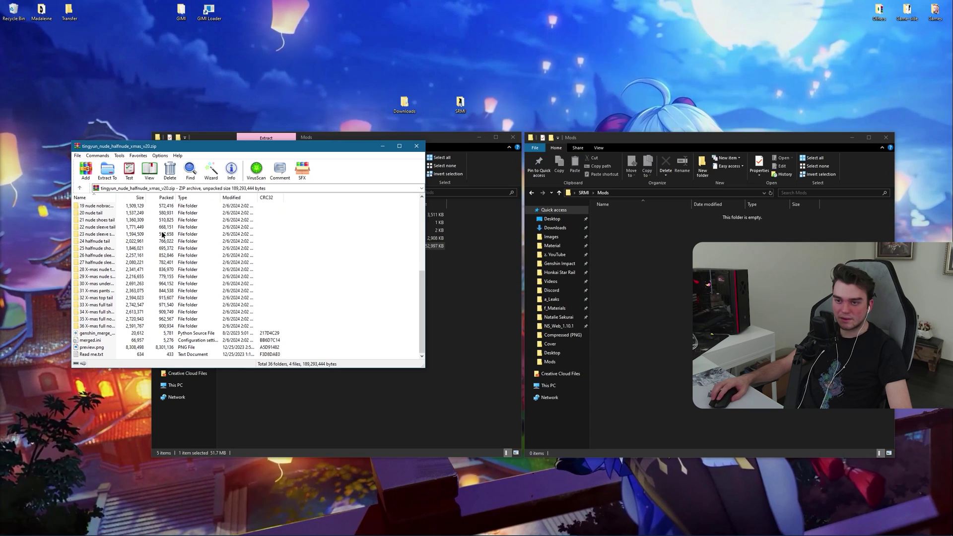
{"action": "scroll", "coordinate": [129, 263], "scroll_direction": "up", "scroll_amount": 7}
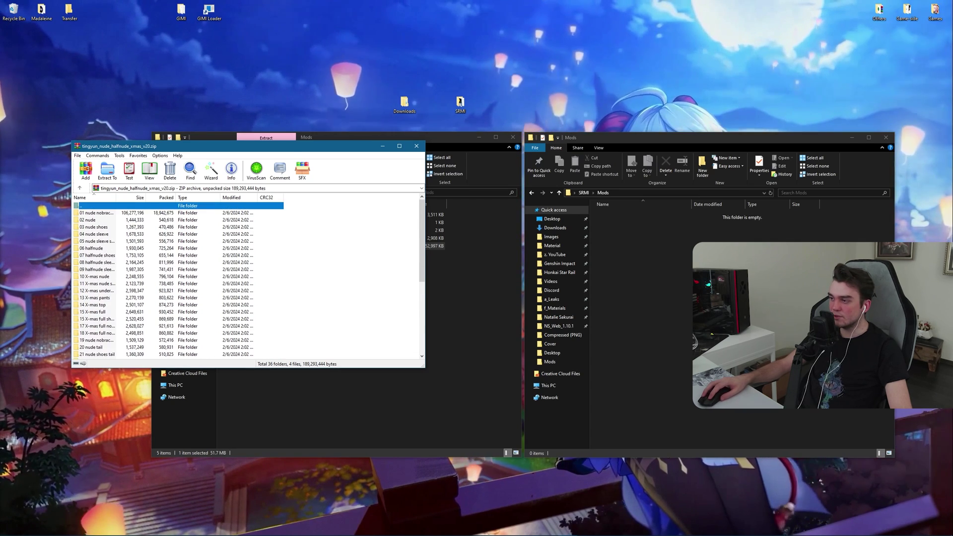
{"action": "right_click", "coordinate": [651, 276]}
{"action": "mouse_move", "coordinate": [687, 390]}
{"action": "left_click", "coordinate": [719, 390]}
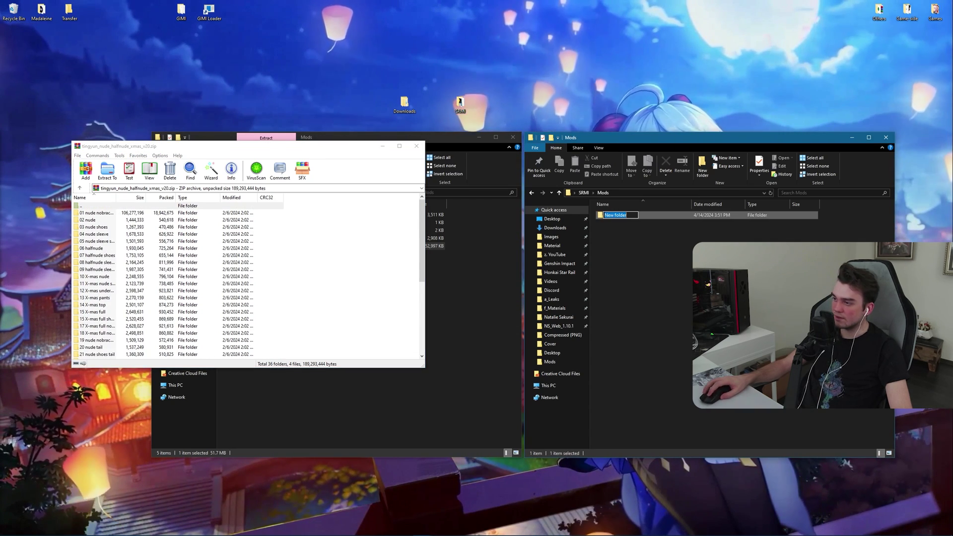
{"action": "type", "text": "Tingyun"}
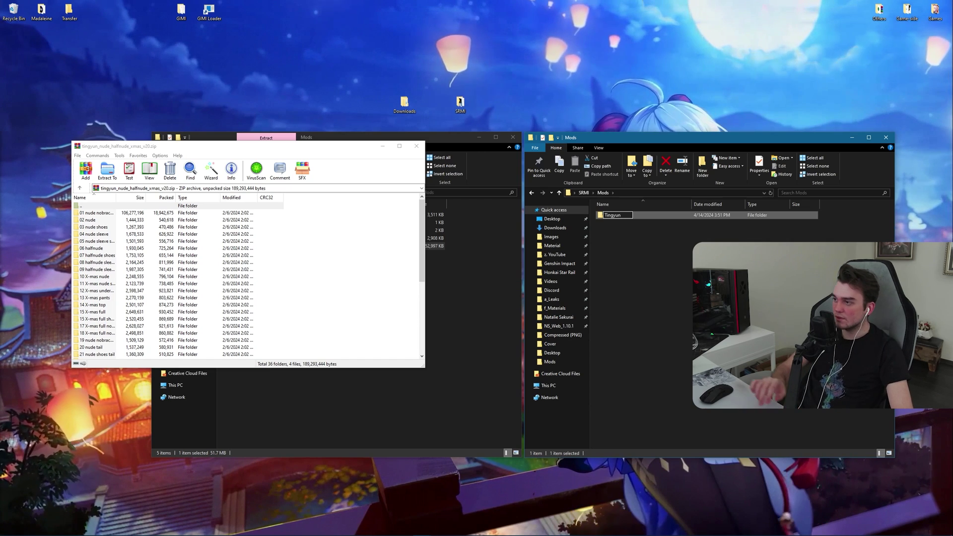
{"action": "left_click", "coordinate": [279, 240]}
- Extract all Tingyun archive entries into the Tingyun folder and close WinRAR
{"action": "left_click_drag", "start_coordinate": [291, 212], "coordinate": [243, 404]}
{"action": "left_click_drag", "start_coordinate": [248, 347], "coordinate": [295, 281]}
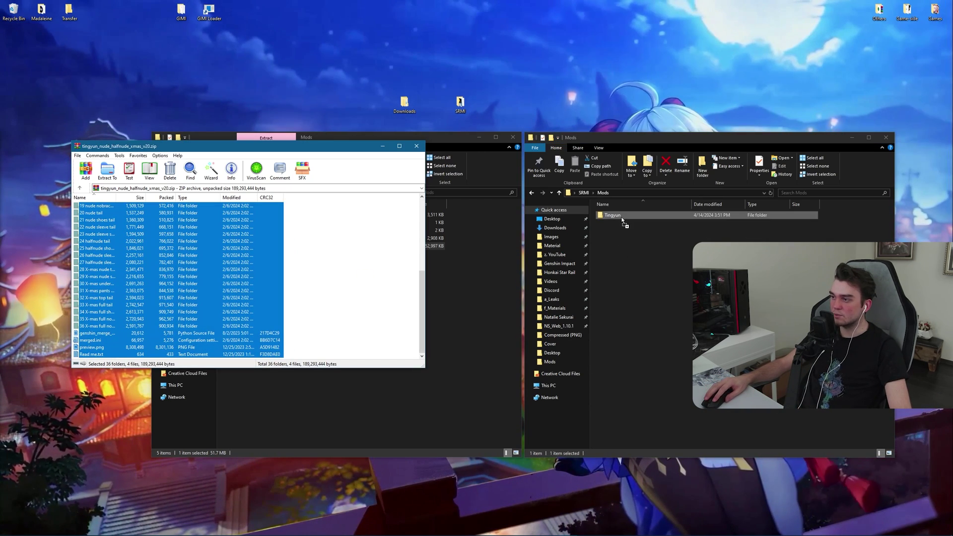
{"action": "left_click_drag", "start_coordinate": [622, 220], "coordinate": [620, 218]}
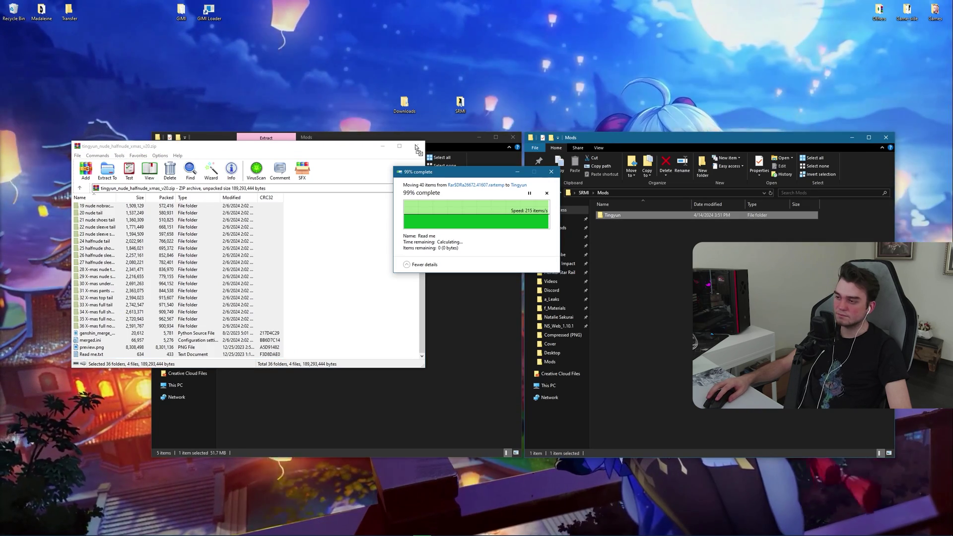
{"action": "left_click", "coordinate": [415, 146]}
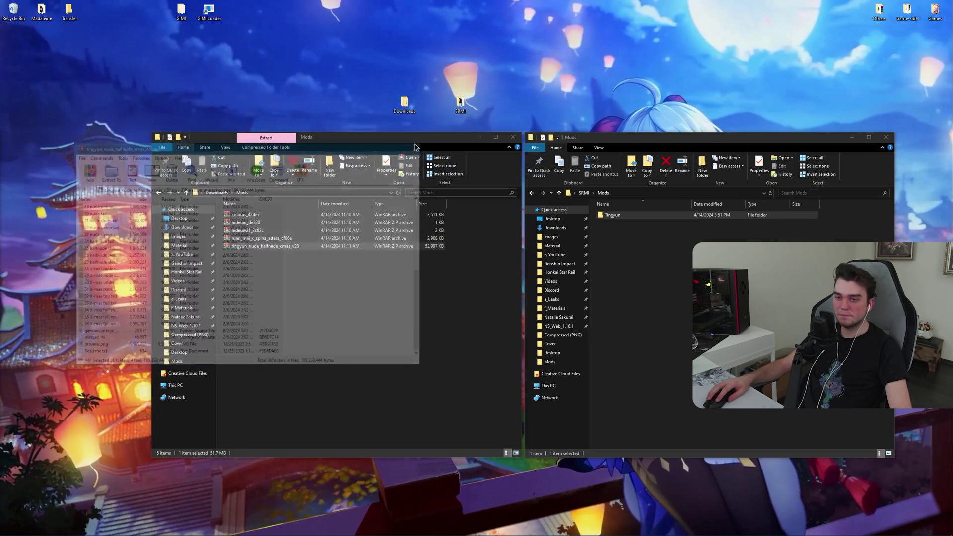
- Extract the Ruan Mei X Spina Astera folder from its archive into SRMI\Mods and open it
{"action": "double_click", "coordinate": [243, 238]}
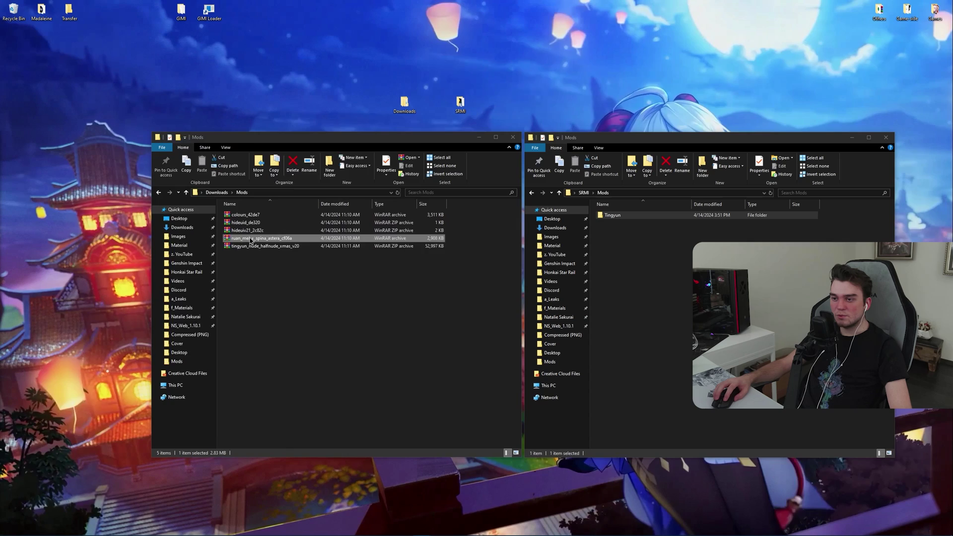
{"action": "left_click_drag", "start_coordinate": [639, 275], "coordinate": [638, 272]}
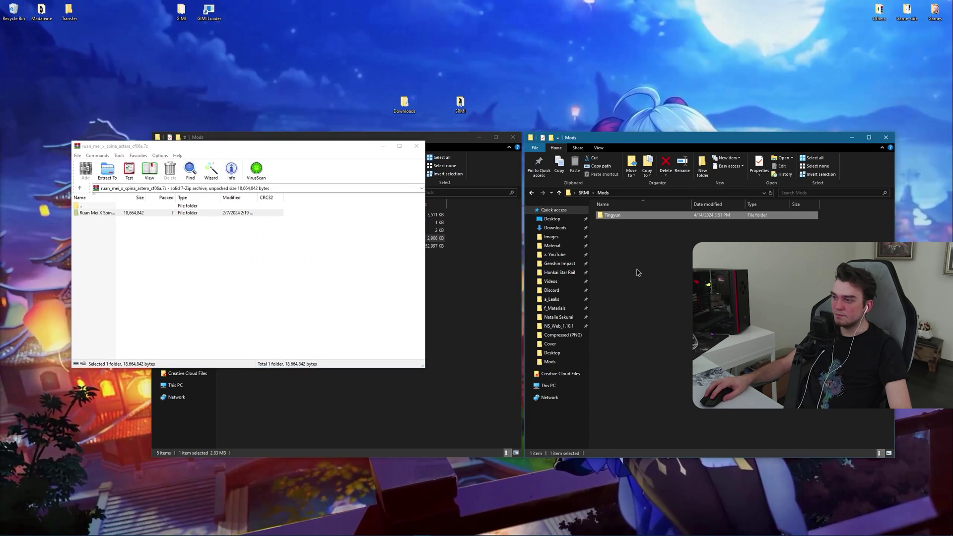
{"action": "left_click", "coordinate": [415, 147]}
{"action": "key", "text": "Return"}
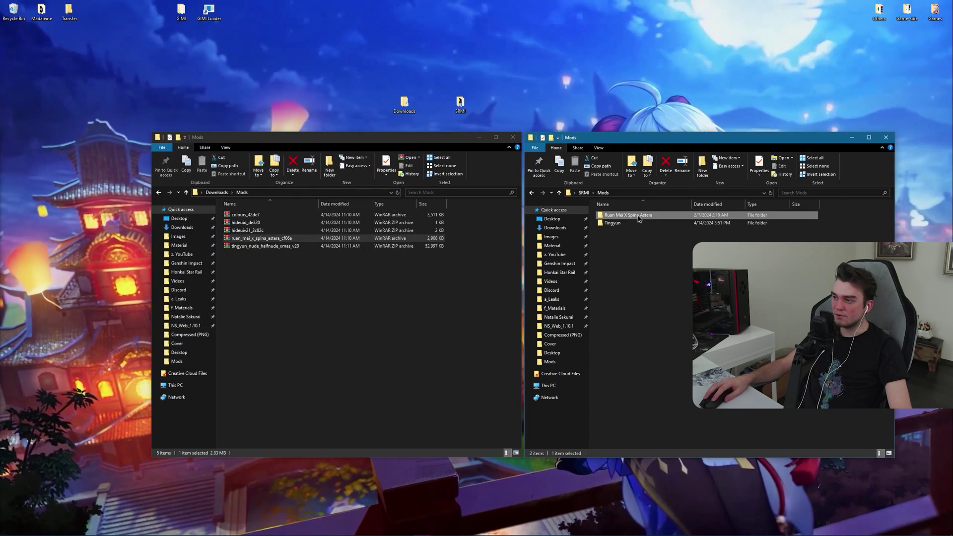
- Replace RuanMeiBDiffuse.dds with the Teal version from the colours_42de7 archive
{"action": "double_click", "coordinate": [245, 214]}
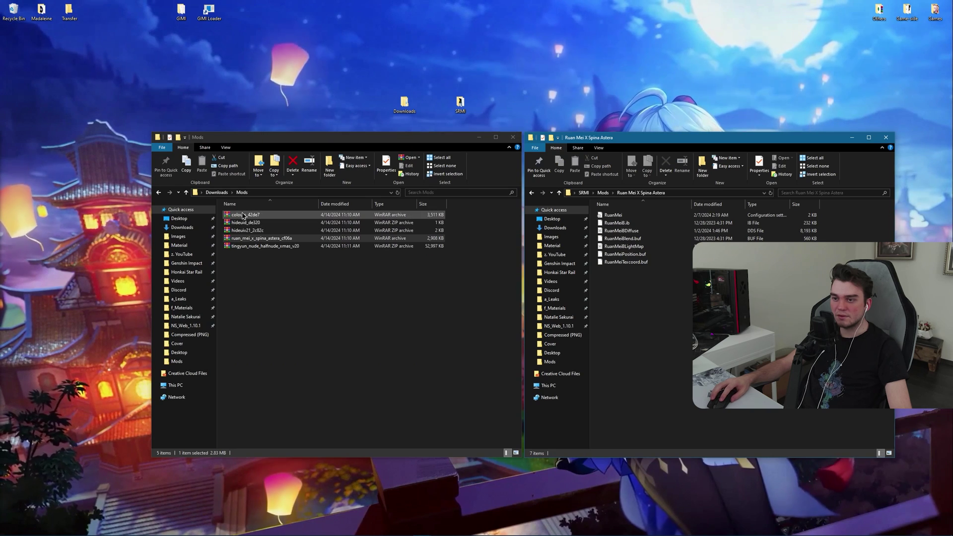
{"action": "double_click", "coordinate": [95, 212]}
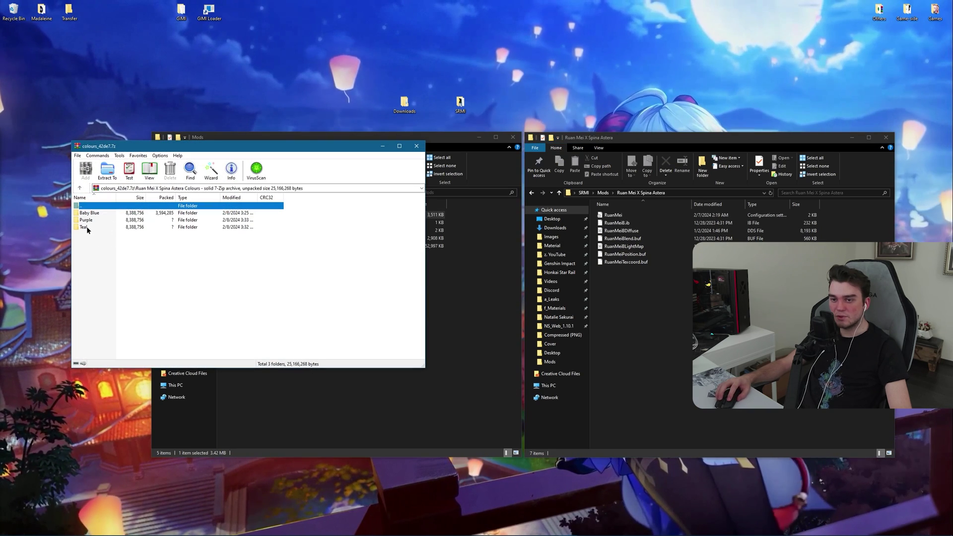
{"action": "double_click", "coordinate": [83, 227]}
{"action": "left_click_drag", "start_coordinate": [88, 214], "coordinate": [660, 244]}
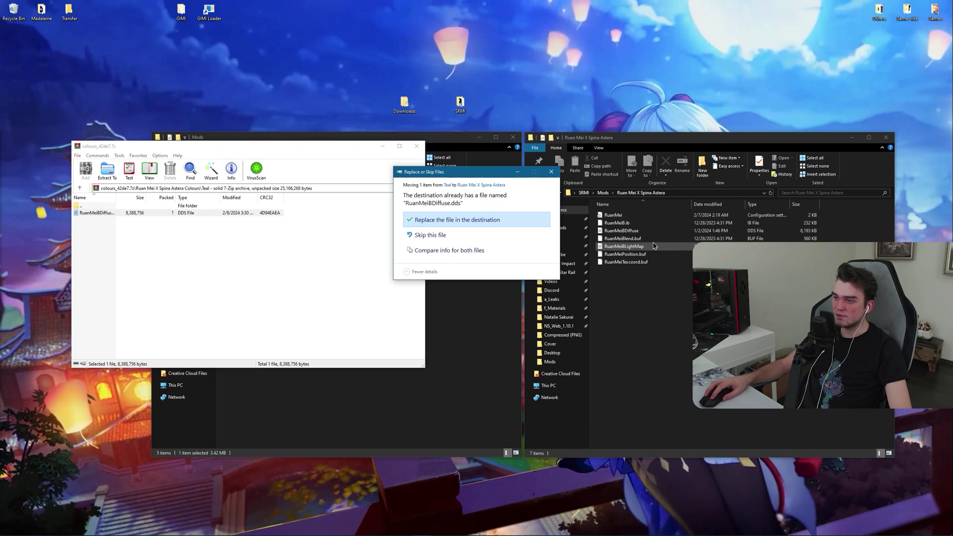
{"action": "left_click", "coordinate": [457, 220]}
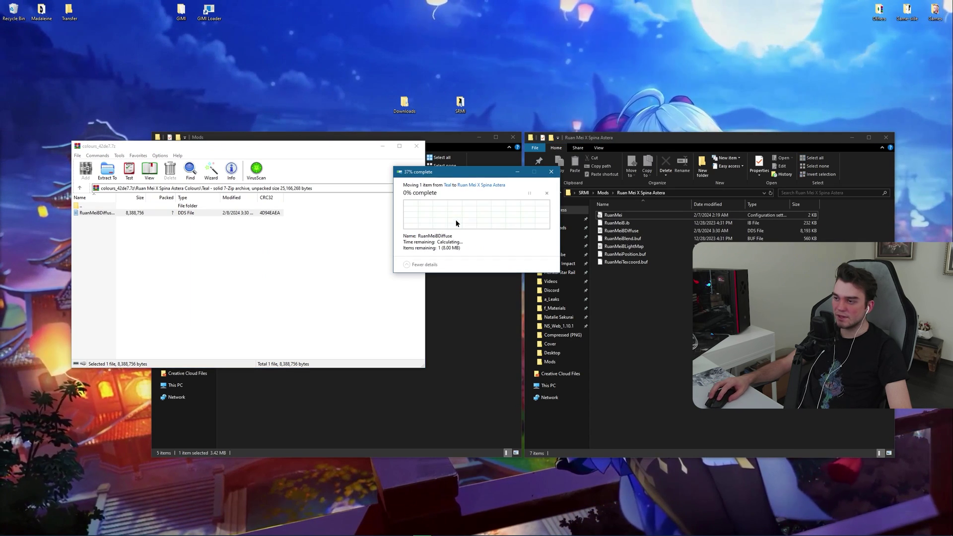
{"action": "left_click", "coordinate": [415, 147]}
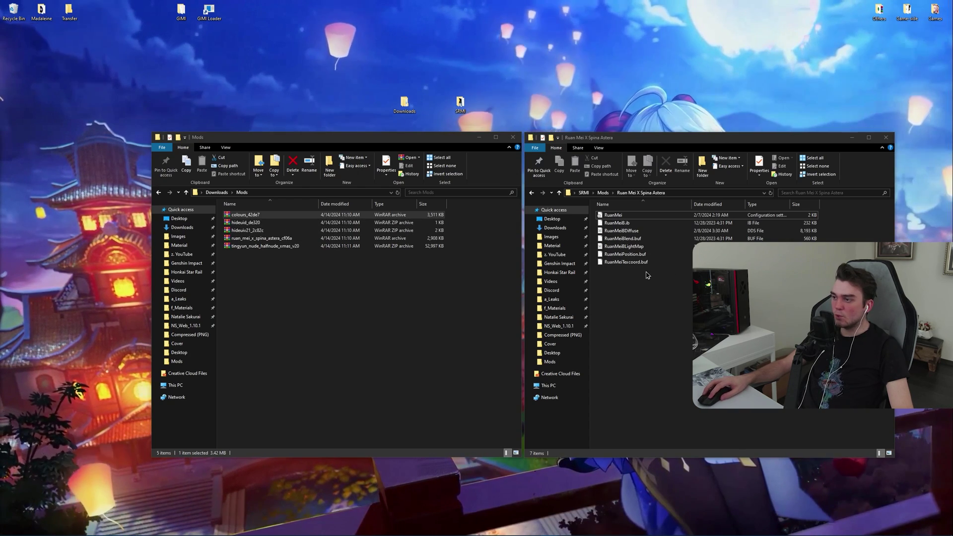
- Return to SRMI's Mods folder and open the hideuiv21_2c82c archive holding HideUI.ini
{"action": "key", "text": "alt+Up"}
{"action": "double_click", "coordinate": [247, 222]}
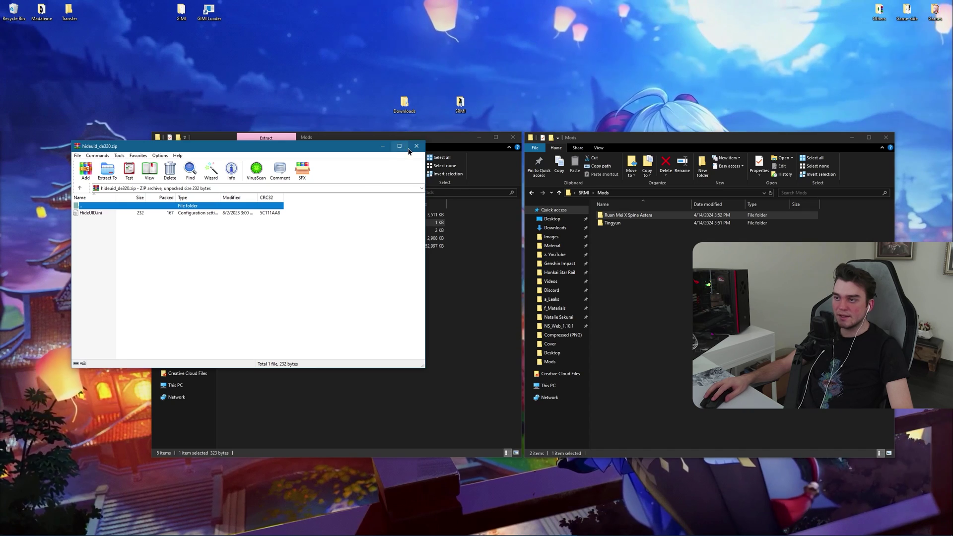
{"action": "left_click", "coordinate": [416, 145]}
{"action": "double_click", "coordinate": [247, 231]}
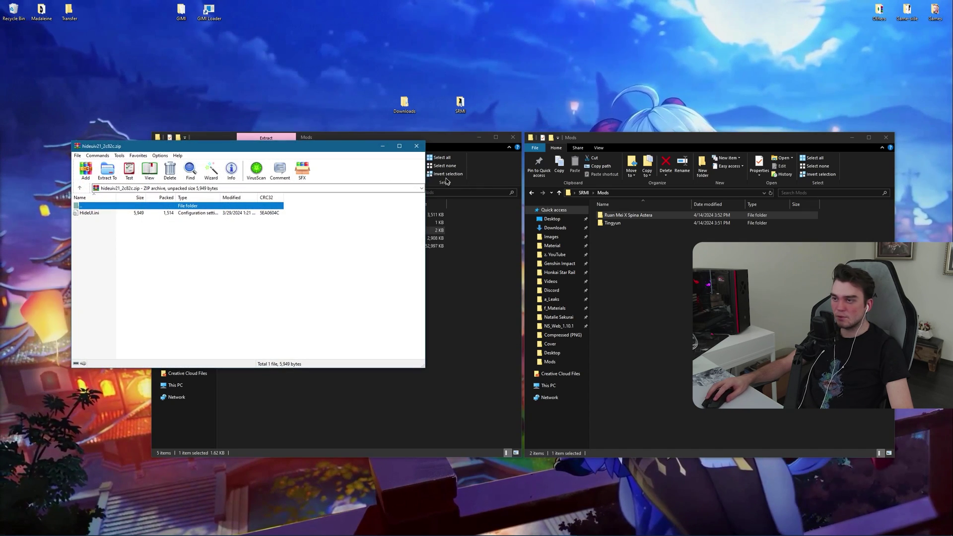
- Create a BufferValues folder in Mods and move HideUI.ini into it
{"action": "right_click", "coordinate": [669, 294]}
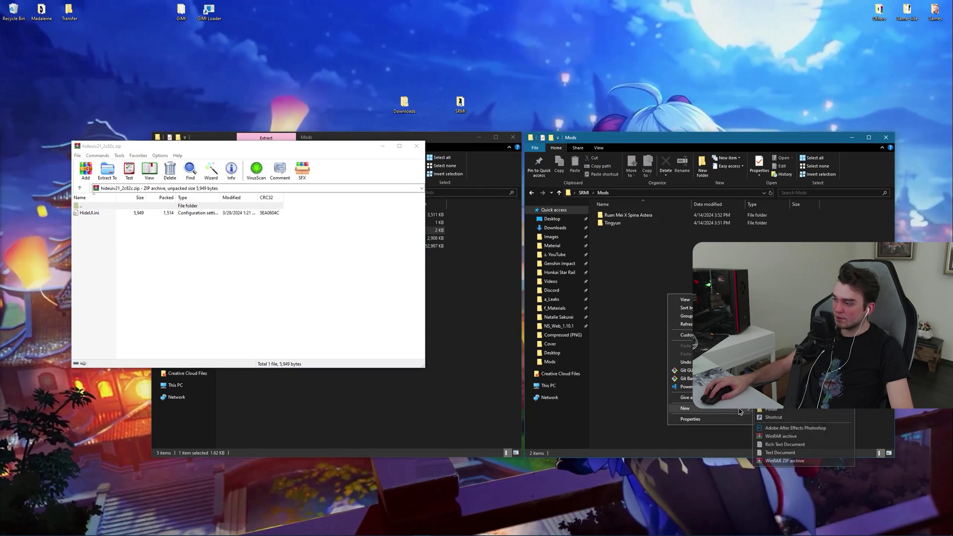
{"action": "left_click", "coordinate": [771, 408]}
{"action": "type", "text": "Buff"}
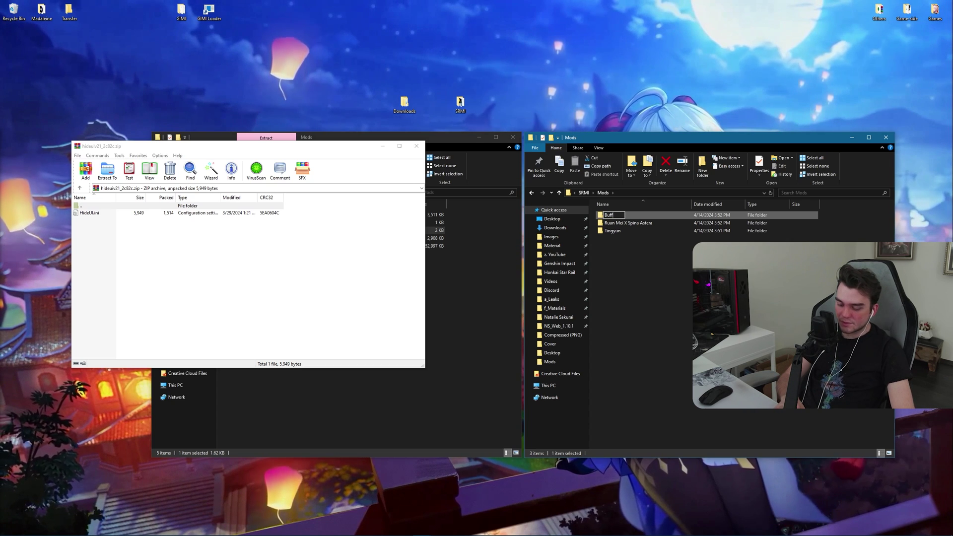
{"action": "type", "text": "erValues"}
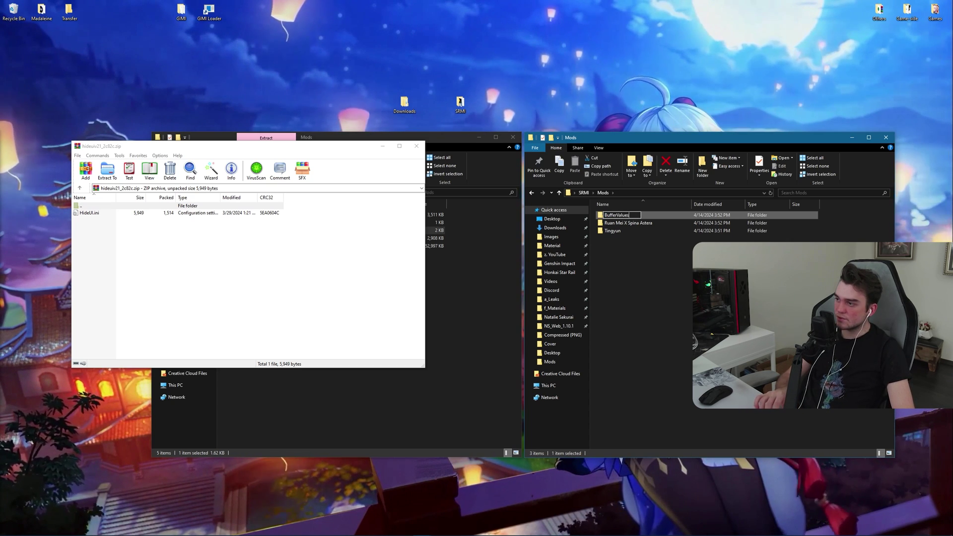
{"action": "left_click", "coordinate": [104, 231]}
{"action": "left_click_drag", "start_coordinate": [91, 212], "coordinate": [615, 215]}
{"action": "left_click", "coordinate": [410, 151]}
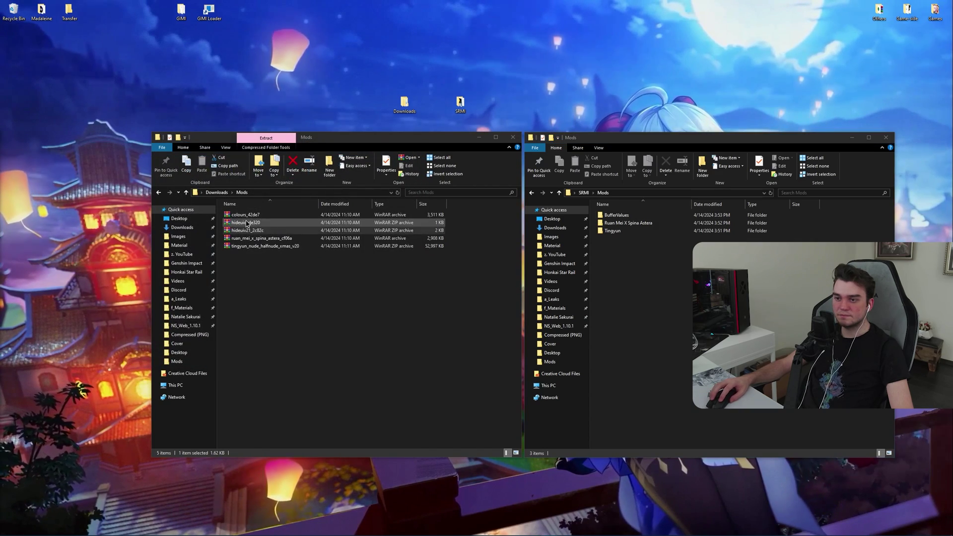
- Check and close the hideuid_de320 archive, then return to the Downloads window
{"action": "double_click", "coordinate": [245, 222]}
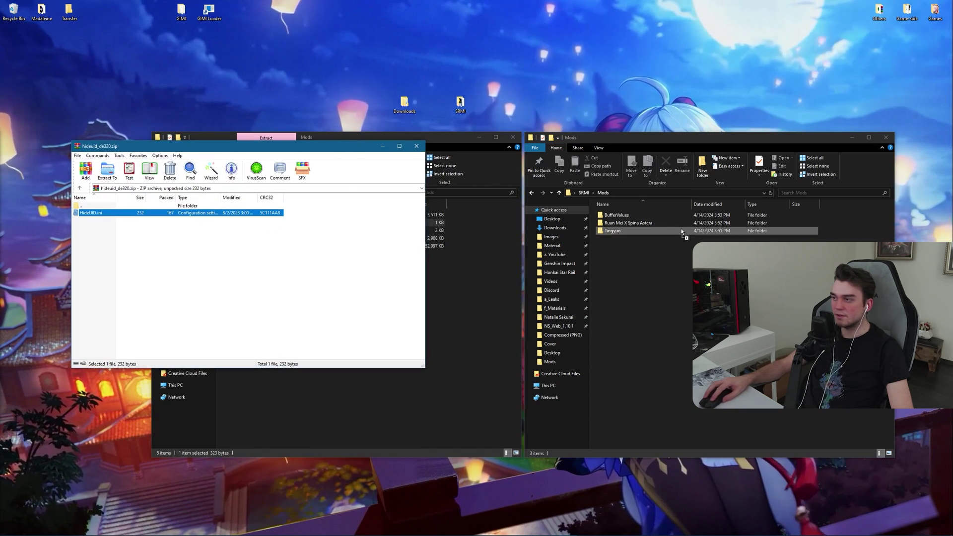
{"action": "left_click", "coordinate": [645, 258]}
{"action": "left_click", "coordinate": [416, 146]}
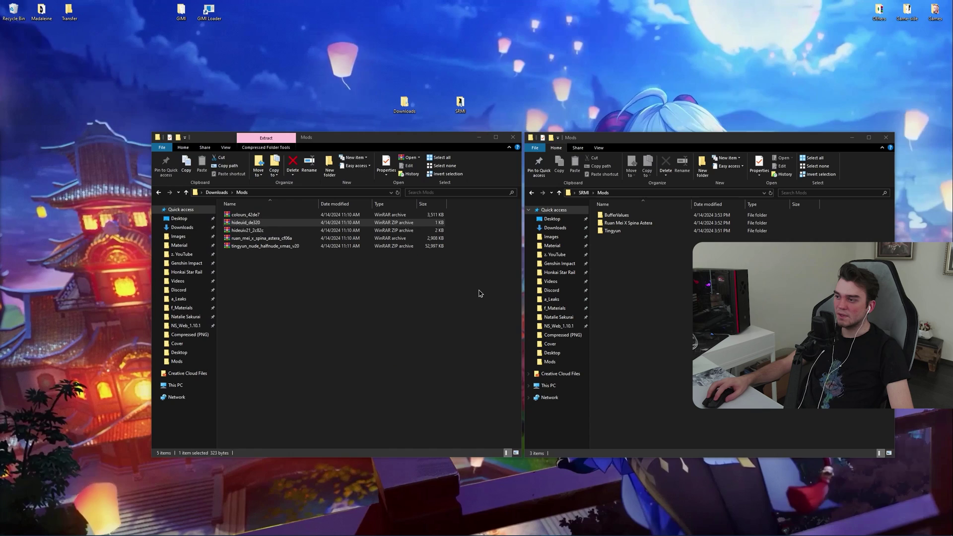
{"action": "left_click", "coordinate": [447, 286]}
- Copy the star_rail_update_mods_for_characterbody_21 updater from its archive into the Mods folder
{"action": "left_click", "coordinate": [216, 192]}
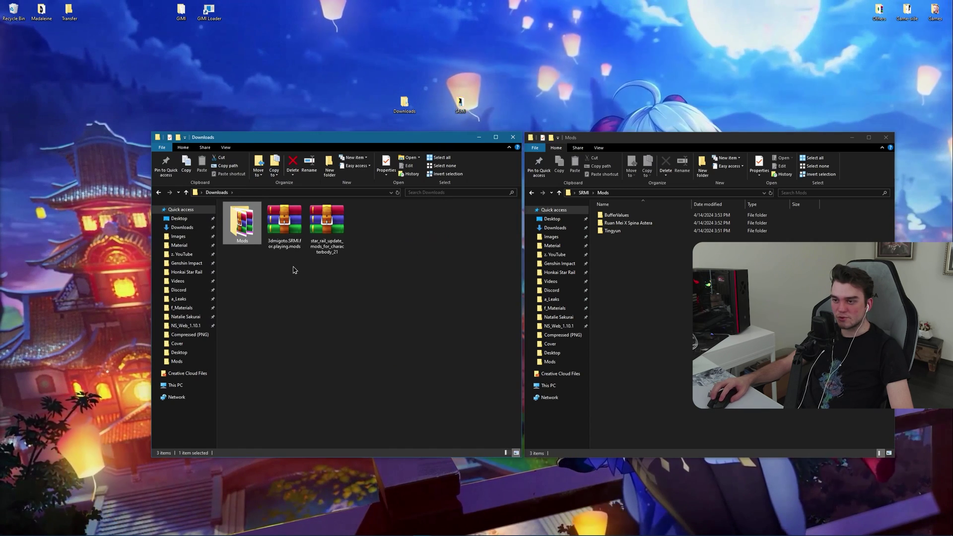
{"action": "double_click", "coordinate": [326, 225]}
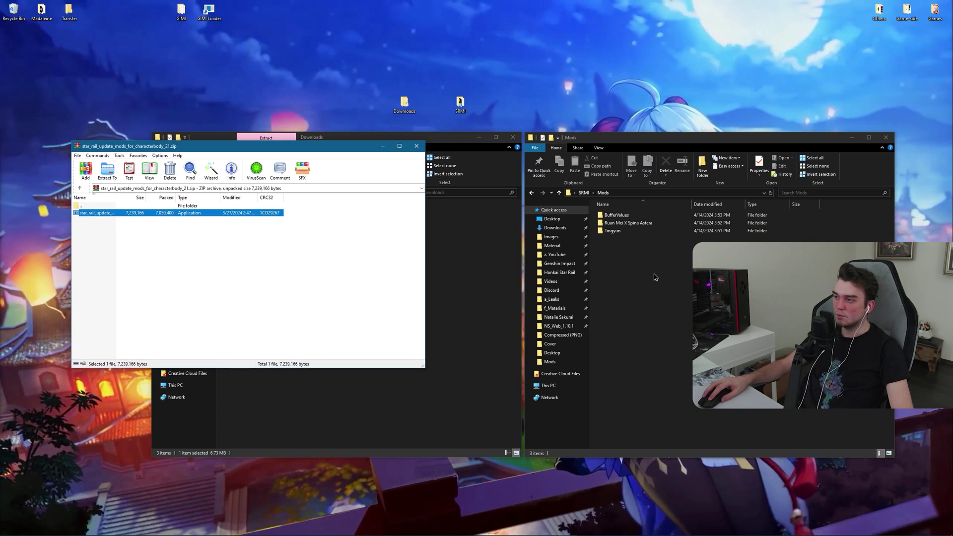
{"action": "left_click_drag", "start_coordinate": [654, 277], "coordinate": [653, 276]}
{"action": "left_click", "coordinate": [416, 145]}
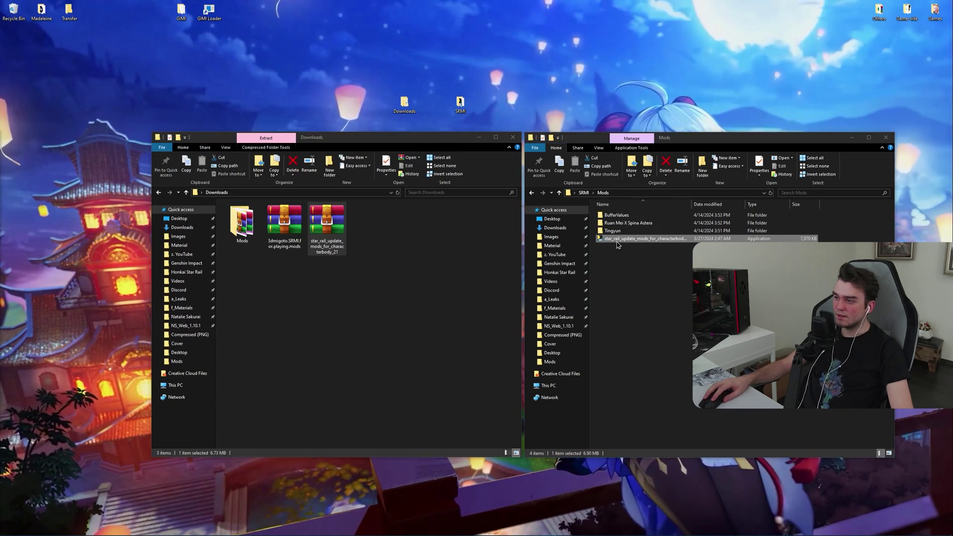
- Run the updater from Mods, allowing it past SmartScreen, and close its console when done
{"action": "double_click", "coordinate": [618, 239]}
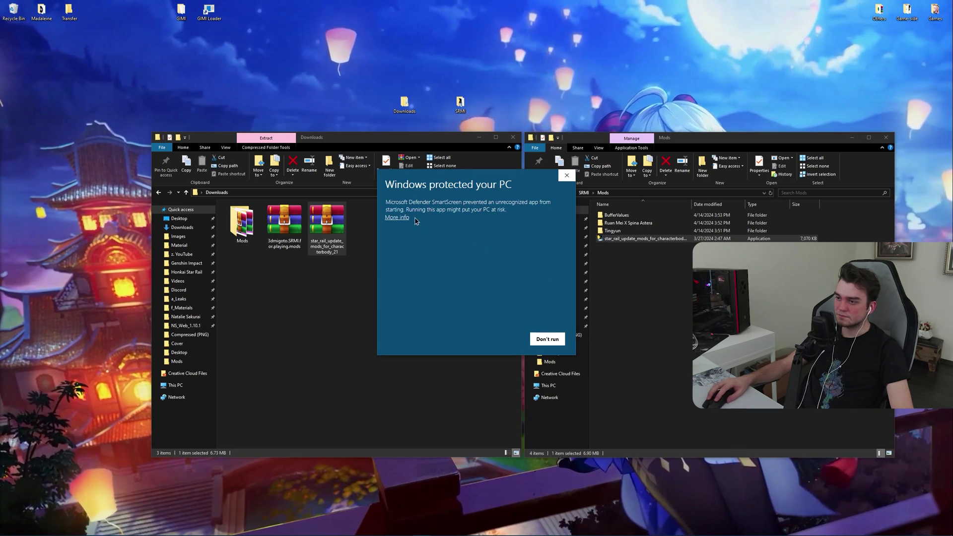
{"action": "left_click", "coordinate": [400, 218]}
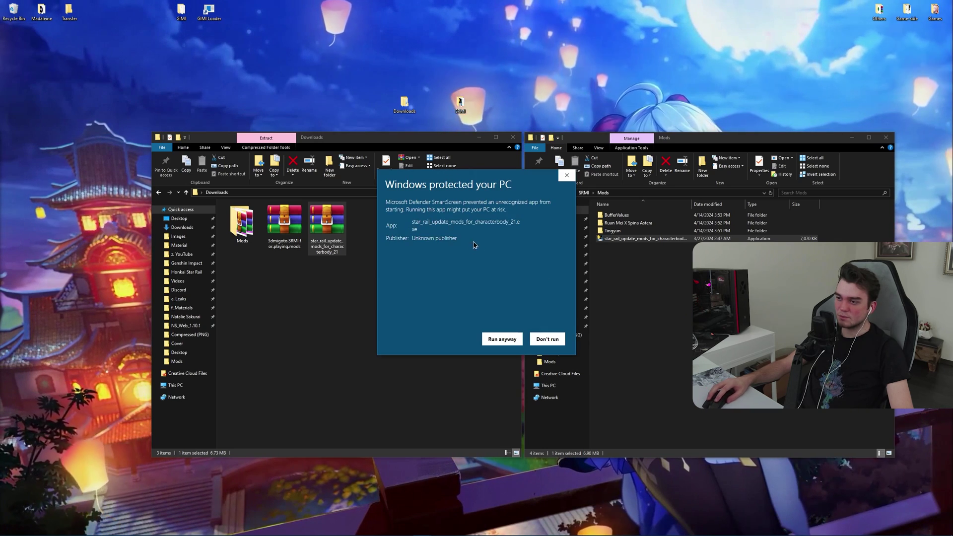
{"action": "left_click", "coordinate": [502, 339]}
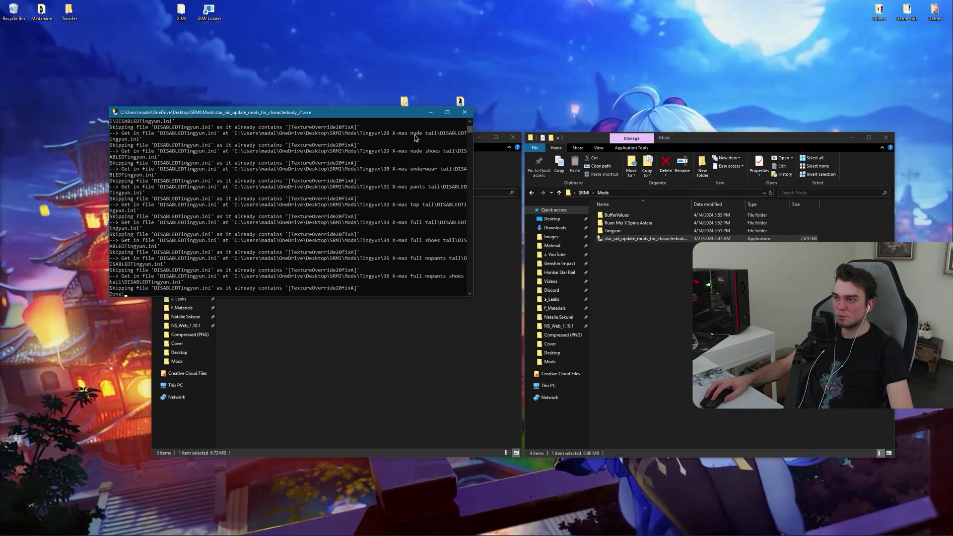
{"action": "left_click", "coordinate": [463, 113]}
{"action": "mouse_move", "coordinate": [307, 137]}
{"action": "left_mouse_down"}
{"action": "mouse_move", "coordinate": [292, 122]}
{"action": "mouse_move", "coordinate": [296, 128]}
{"action": "left_mouse_up"}
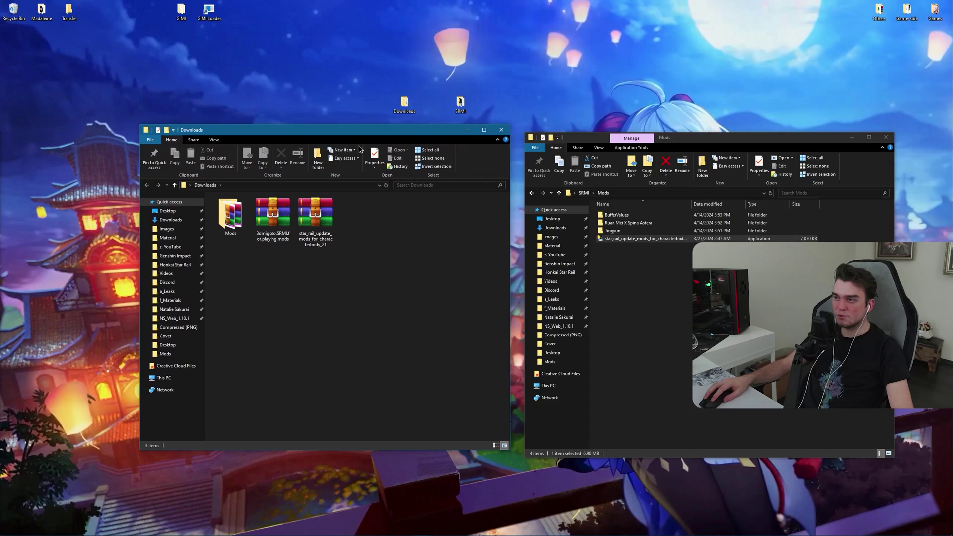
- In the SRMI folder, create a shortcut to 3DMigotoLoader
{"action": "left_click", "coordinate": [501, 129]}
{"action": "left_click_drag", "start_coordinate": [719, 138], "coordinate": [457, 148]}
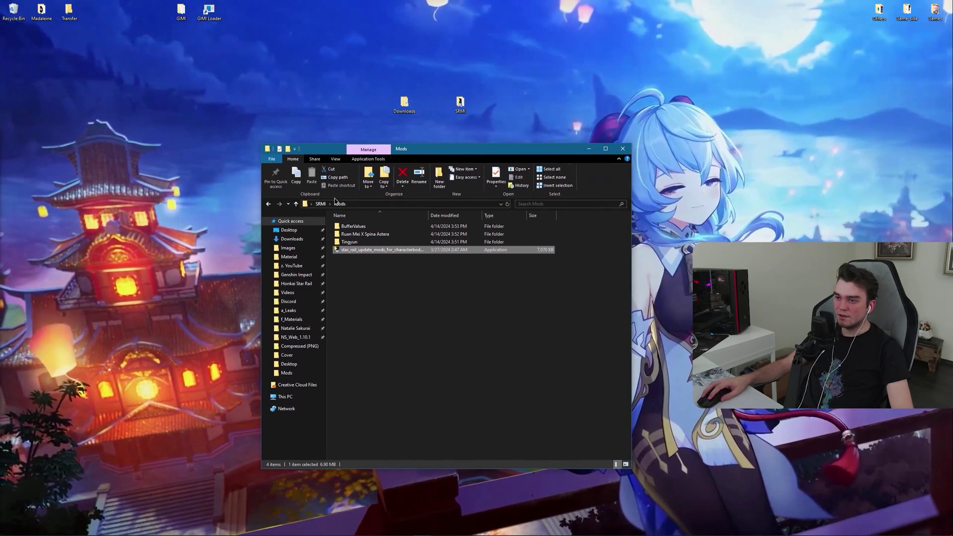
{"action": "left_click", "coordinate": [320, 204]}
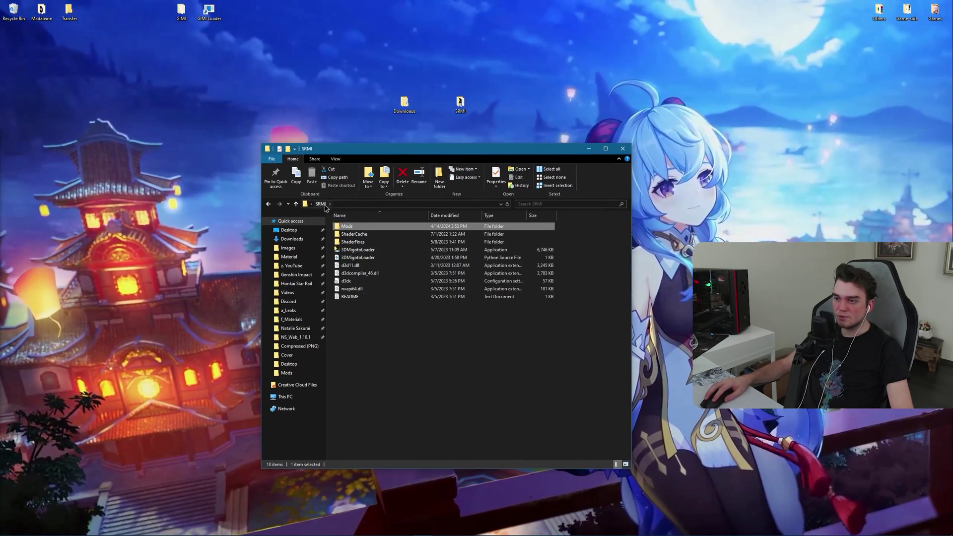
{"action": "left_click", "coordinate": [355, 323]}
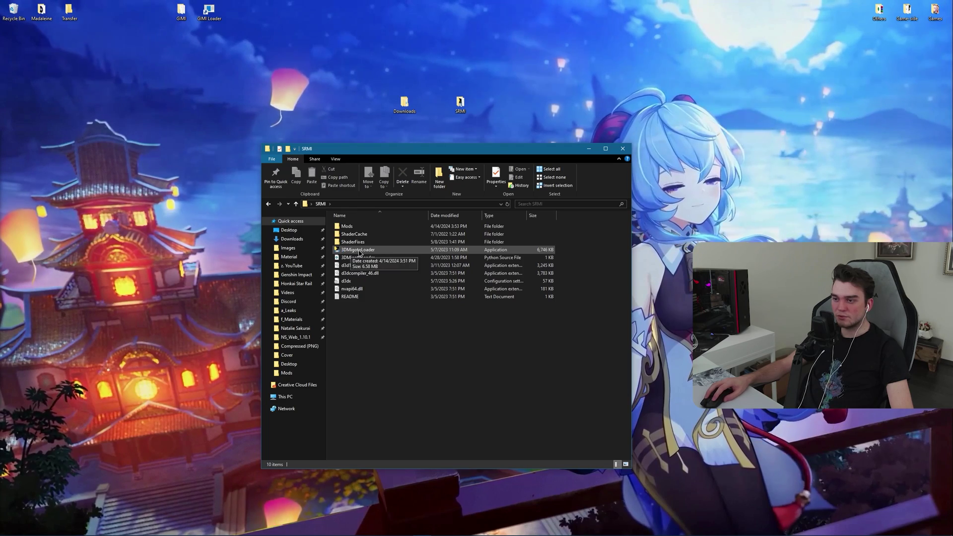
{"action": "right_click", "coordinate": [358, 252]}
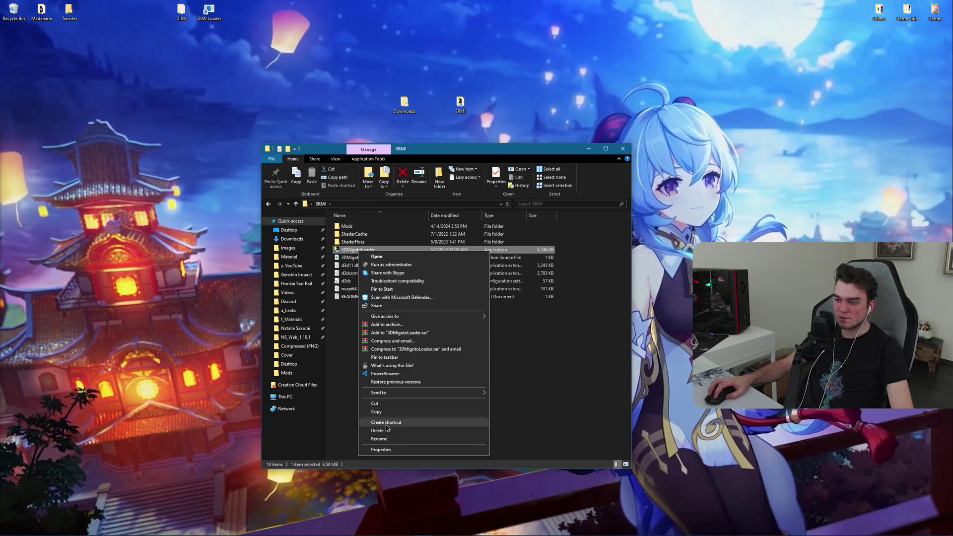
{"action": "left_click", "coordinate": [382, 424]}
- Rename the shortcut 'SRMI Loader' and place it on the desktop beside the SRMI folder
{"action": "left_click", "coordinate": [362, 304]}
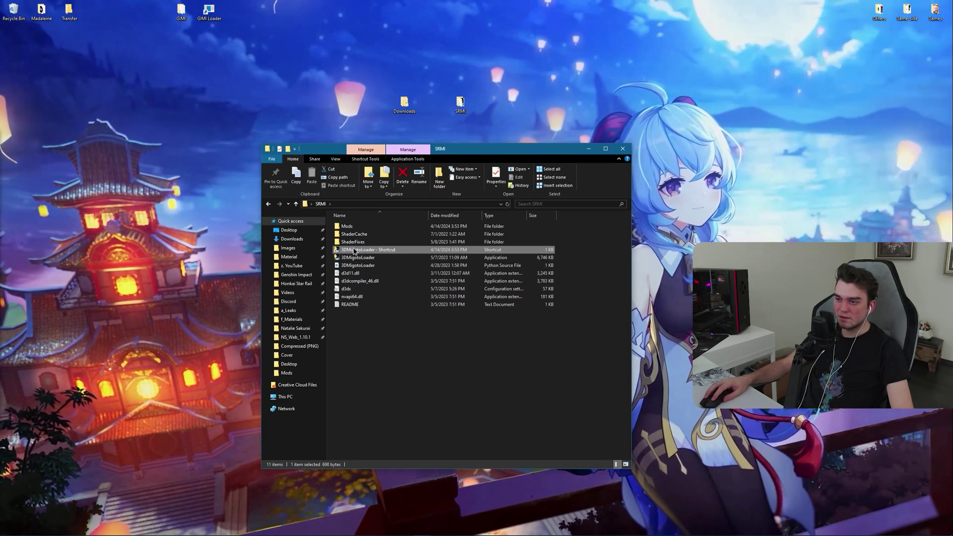
{"action": "key", "text": "F2"}
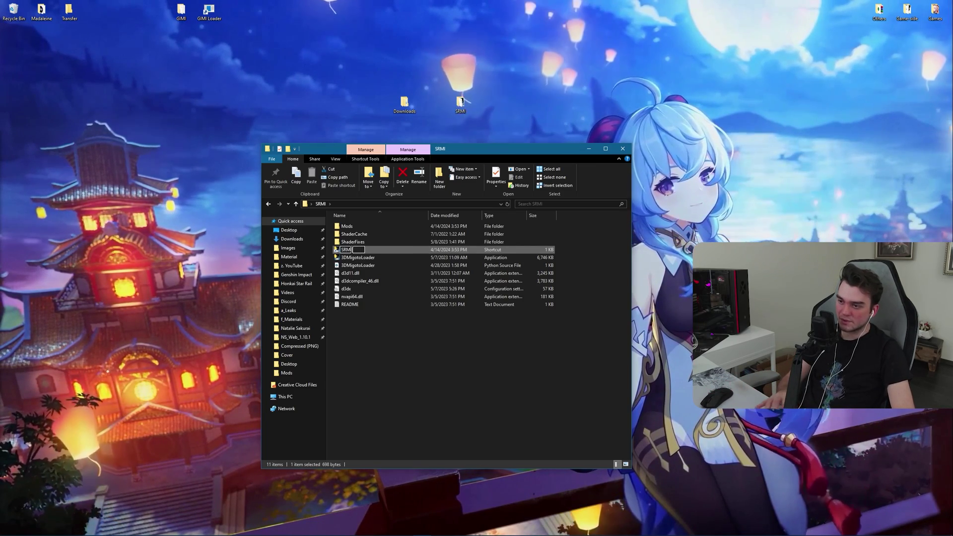
{"action": "type", "text": "SRMI Loader"}
{"action": "left_click", "coordinate": [354, 308]}
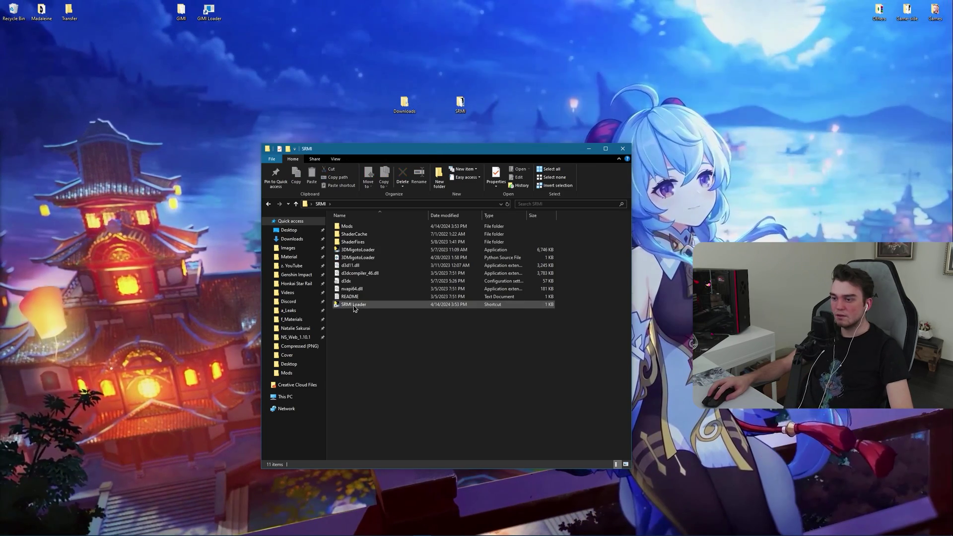
{"action": "left_click_drag", "start_coordinate": [513, 254], "coordinate": [484, 92]}
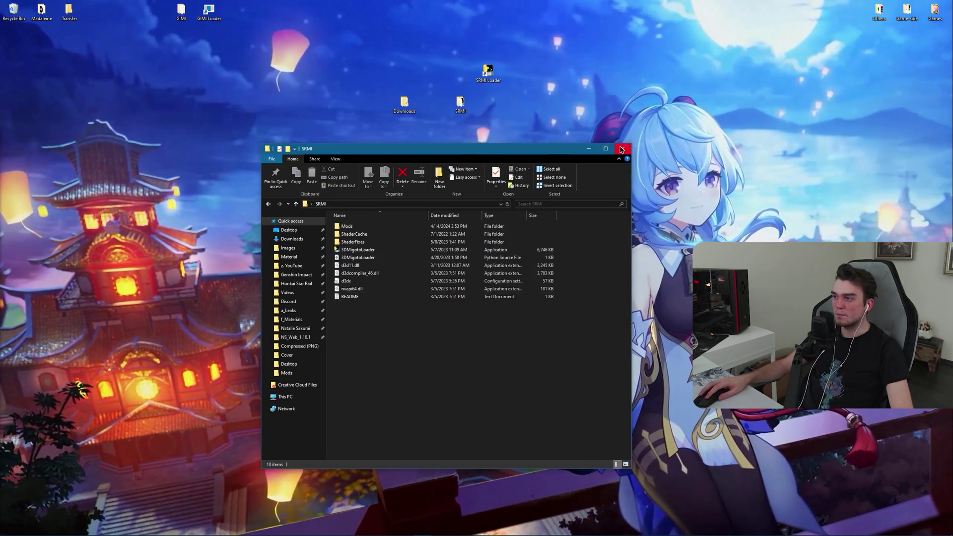
{"action": "left_click", "coordinate": [620, 149]}
{"action": "left_click_drag", "start_coordinate": [487, 72], "coordinate": [489, 107]}
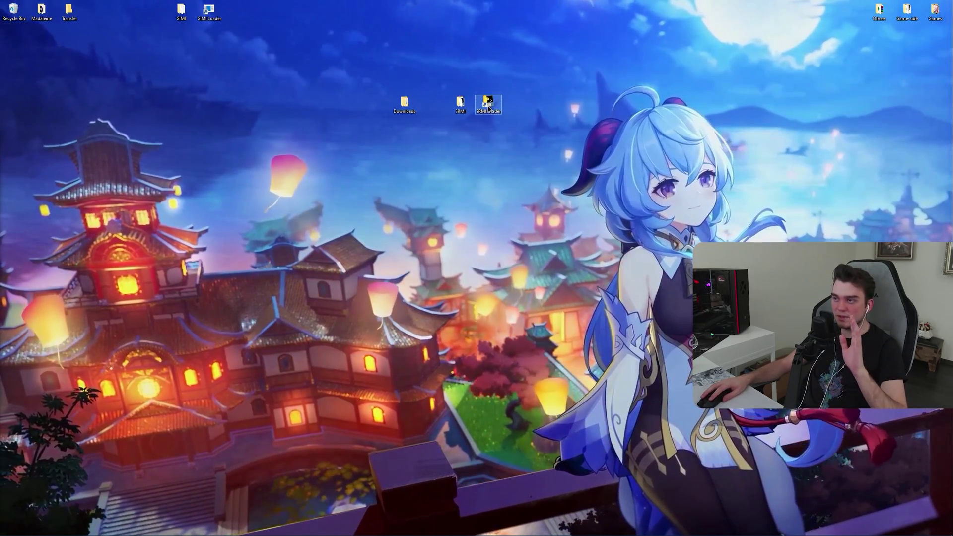
- Run SRMI Loader as administrator, then start the Honkai Star Rail Launcher
{"action": "right_click", "coordinate": [489, 106]}
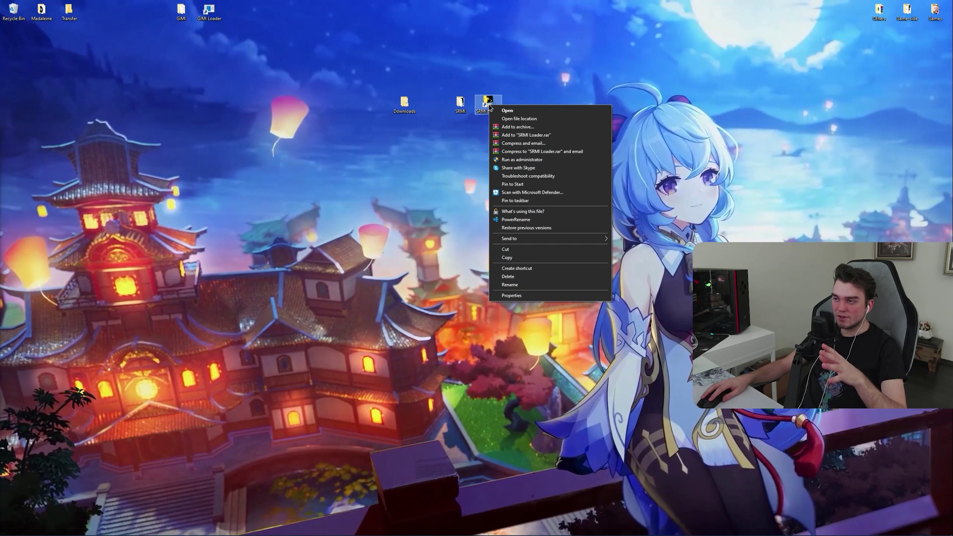
{"action": "left_click", "coordinate": [519, 161]}
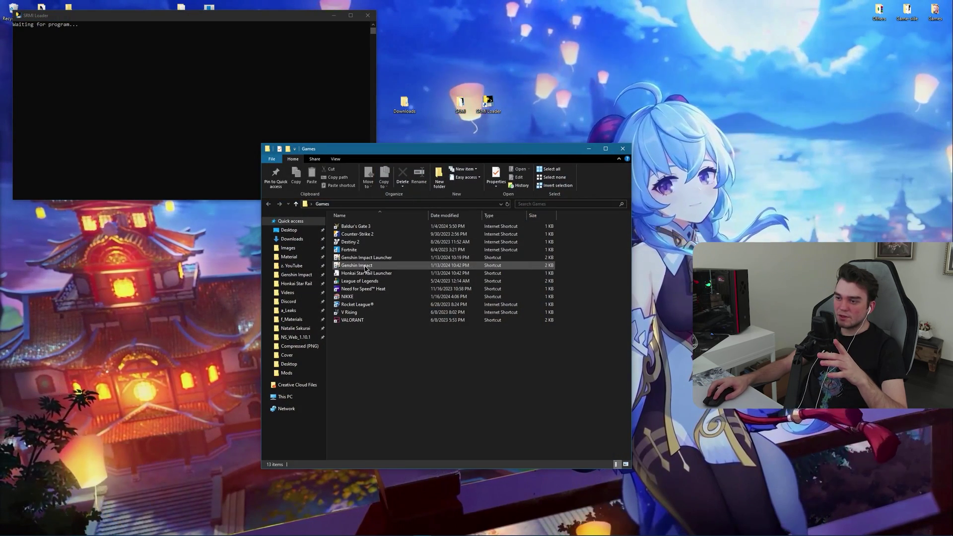
{"action": "double_click", "coordinate": [363, 274]}
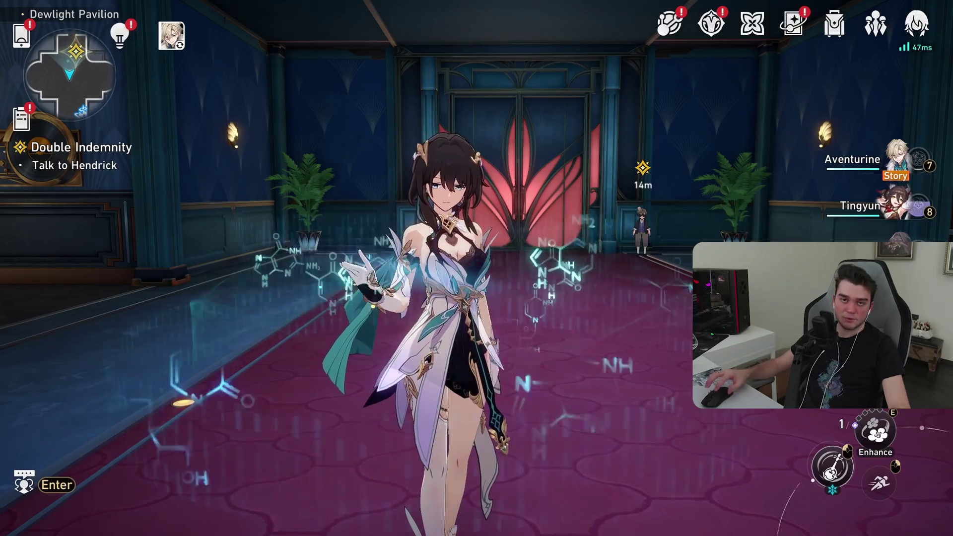
- Walk modded Tingyun toward Hendrick's door and turn her back to face the camera
{"action": "key", "text": "s"}
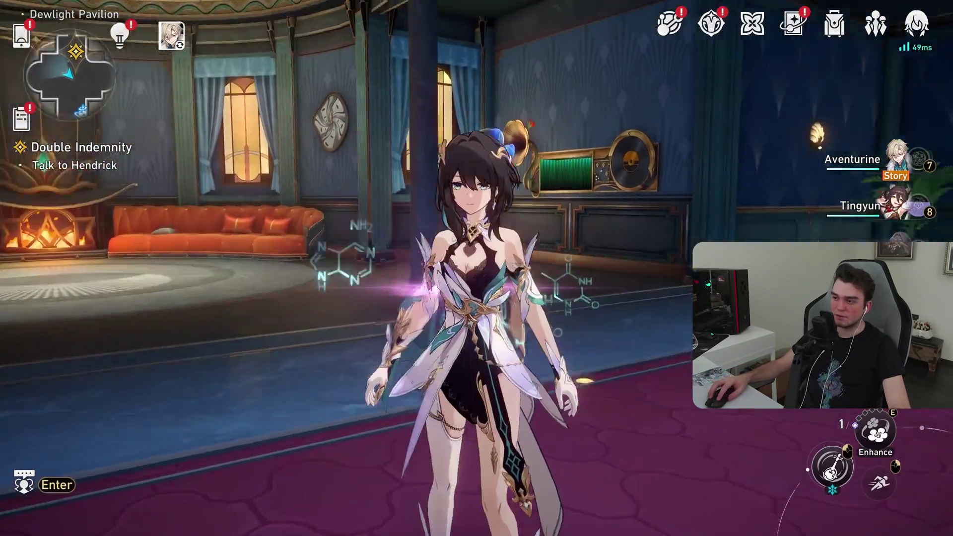
{"action": "key", "text": "s"}
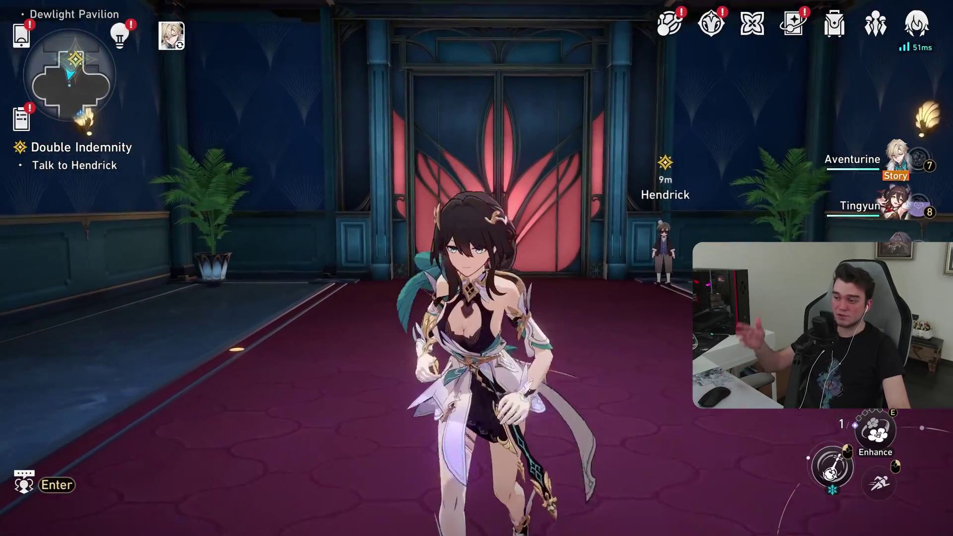